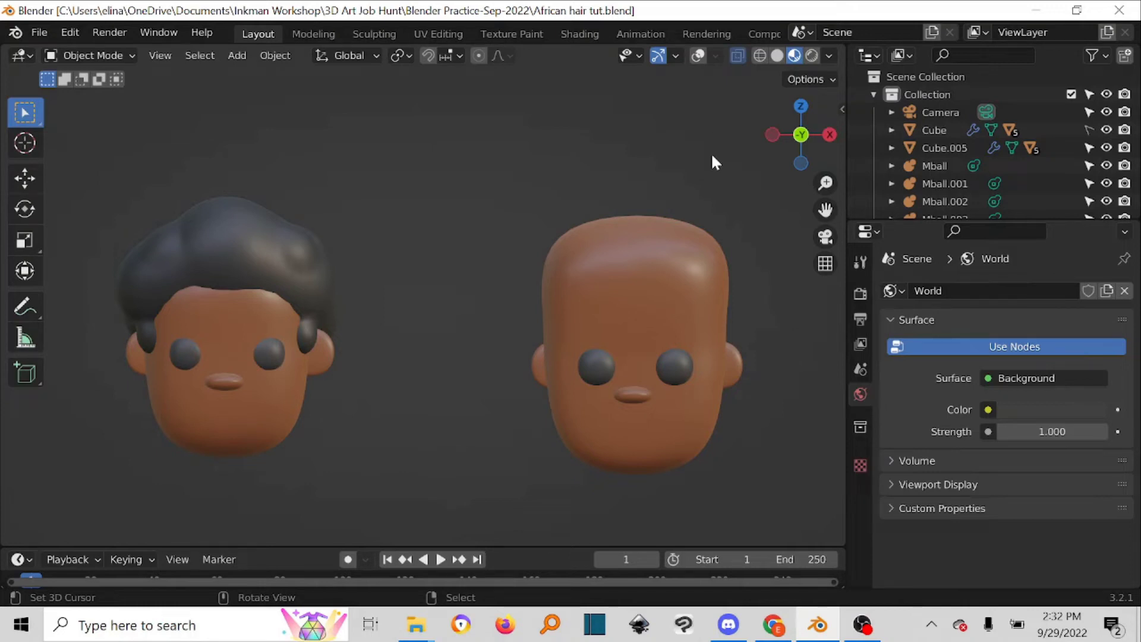
- Examine the finished metaball hair on the reference head from several angles and compare it with the bald head
middle_click_drag(415, 265, 476, 287)
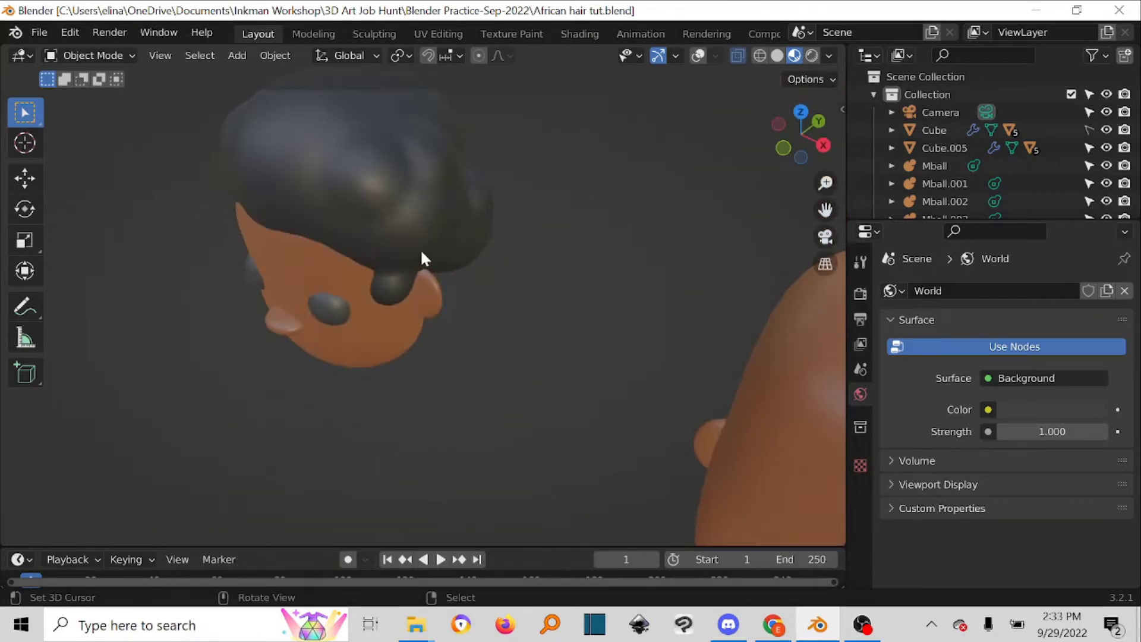
middle_click_drag(420, 257, 383, 257)
middle_click_drag(374, 330, 208, 268)
middle_click_drag(336, 257, 321, 333)
middle_click_drag(603, 354, 452, 322, "shift")
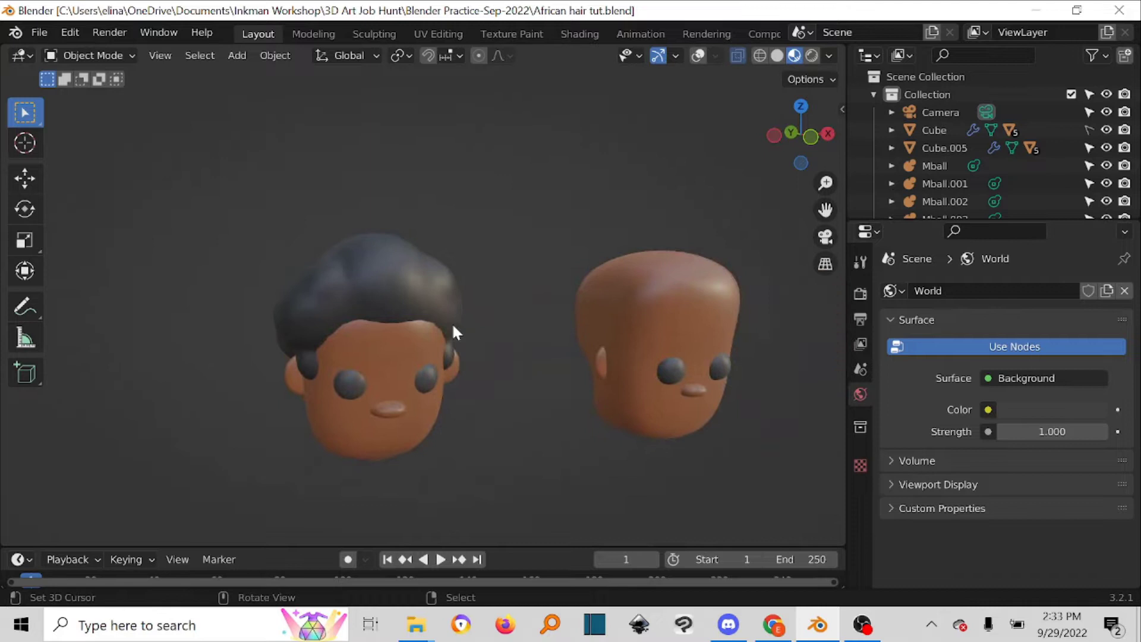
key("grave")
left_click(380, 263)
scroll(364, 257, "up", 2)
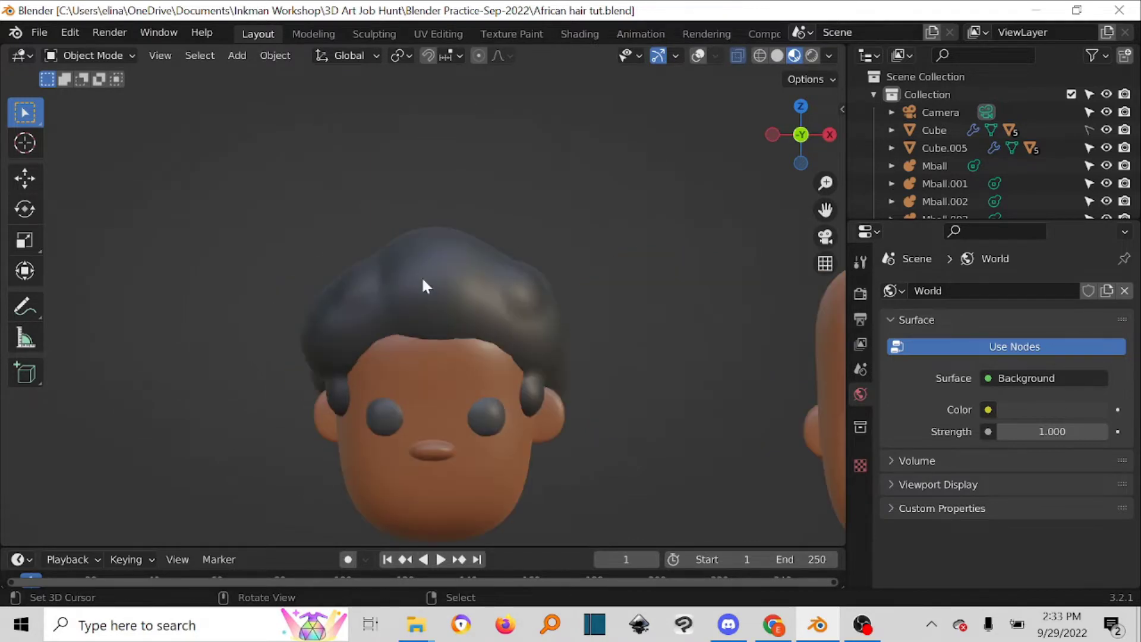
middle_click_drag(527, 283, 301, 239, "shift")
scroll(430, 215, "down", 3)
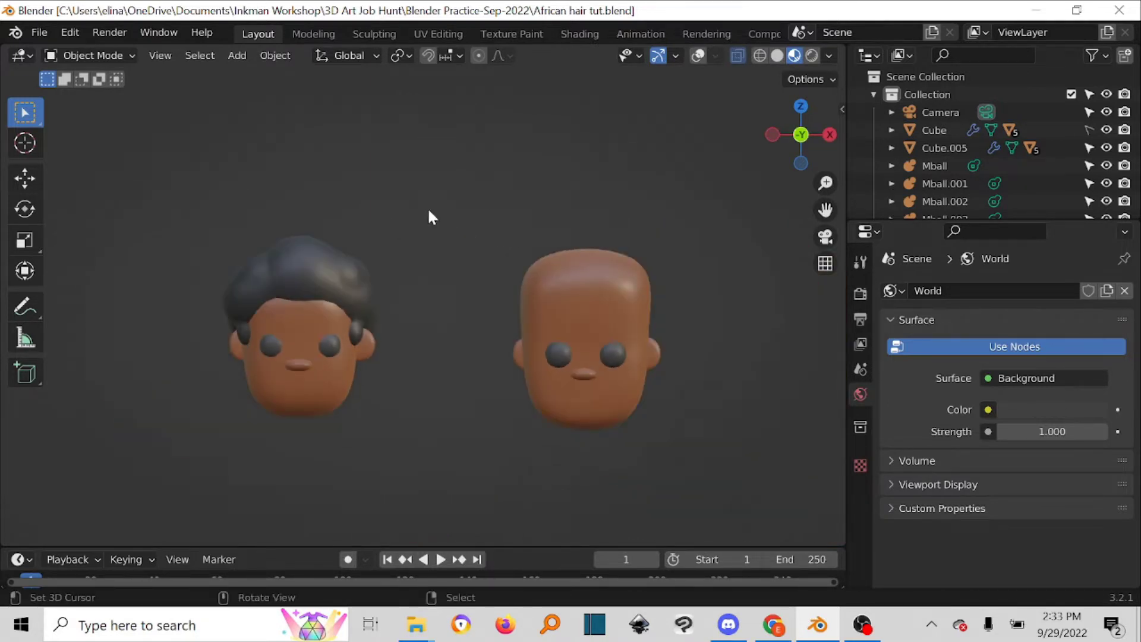
- Turn on the viewport overlays, box-select the bald head with its parts, and clear the selection
left_click(698, 56)
left_click_drag(472, 203, 728, 453)
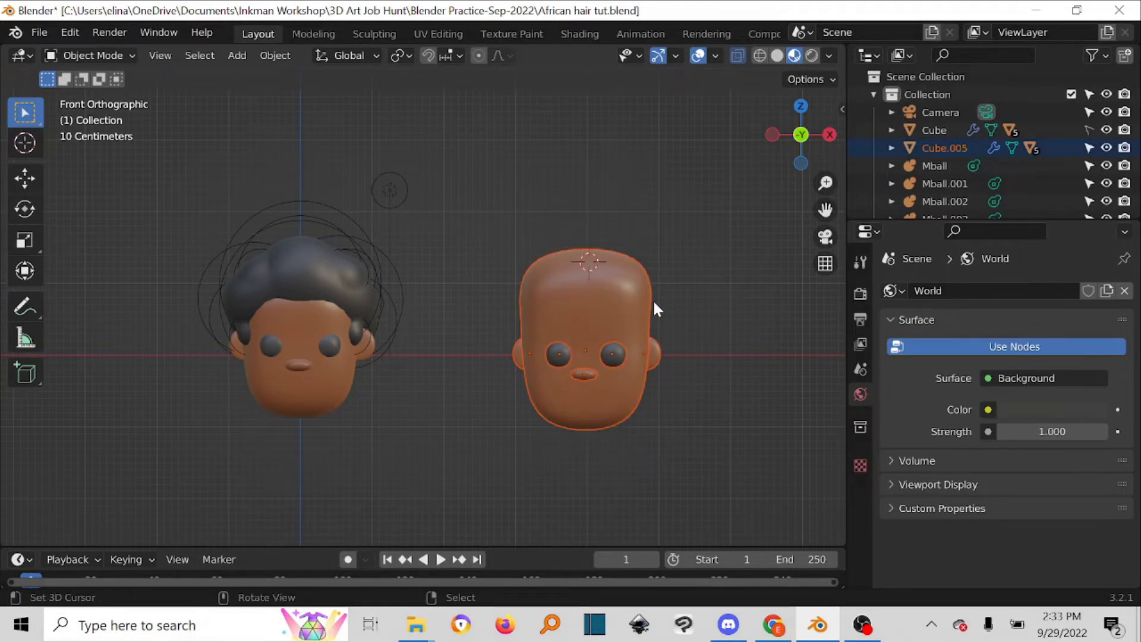
scroll(654, 304, "up", 1)
key("alt+a")
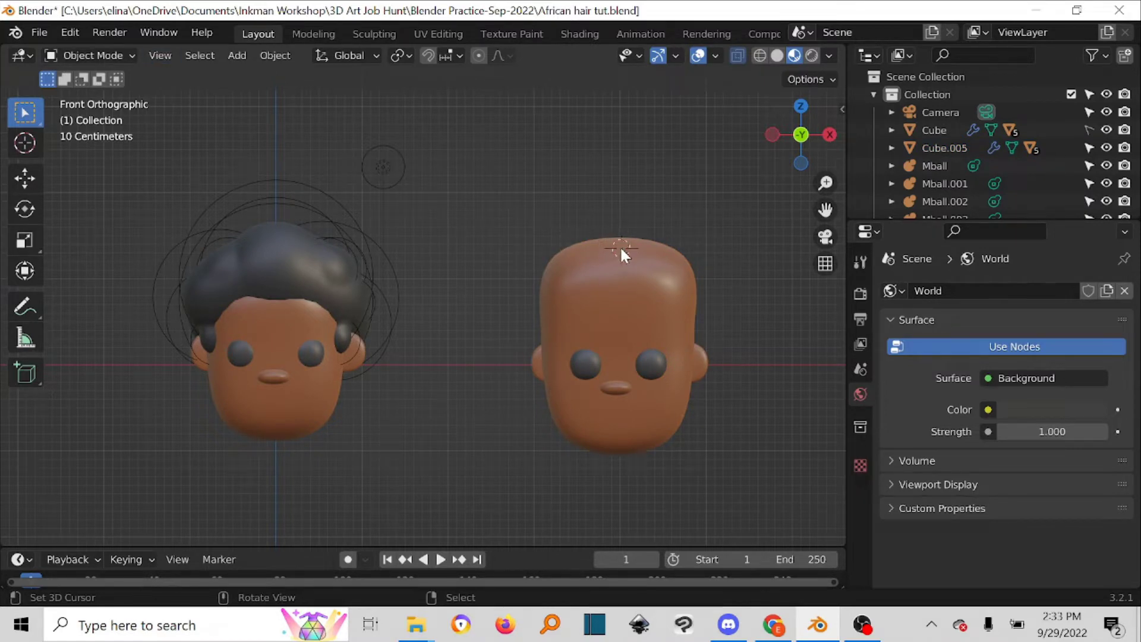
- Add a Ball metaball at the 3D cursor on top of the bald head
scroll(620, 245, "up", 3)
middle_click_drag(621, 244, 373, 243, "shift")
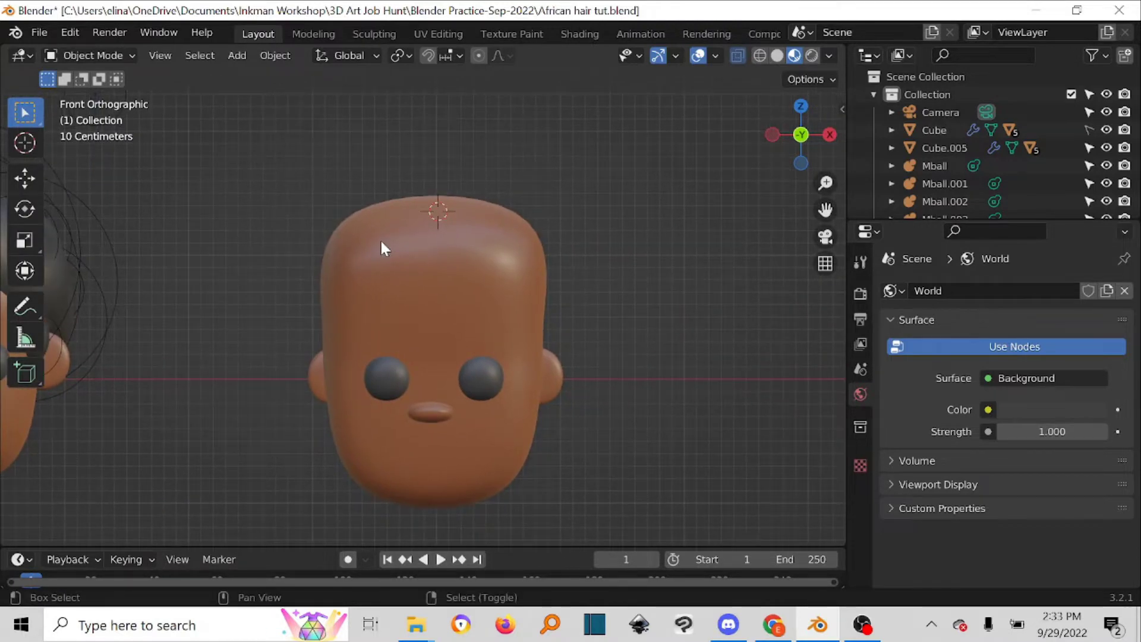
key("shift+a")
mouse_move(381, 242)
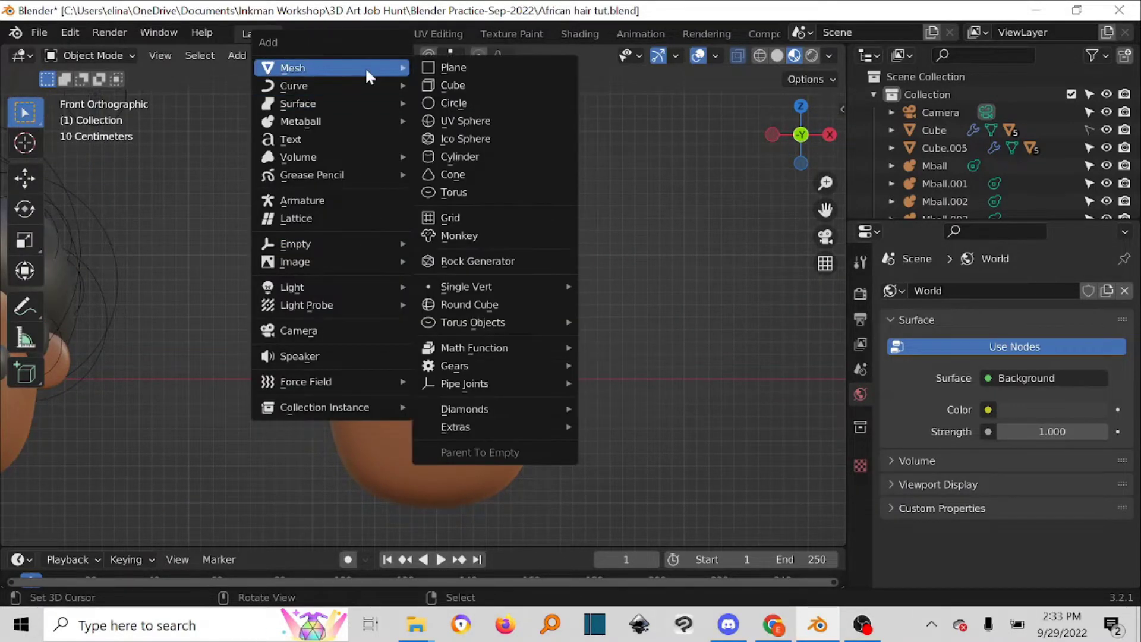
mouse_move(345, 120)
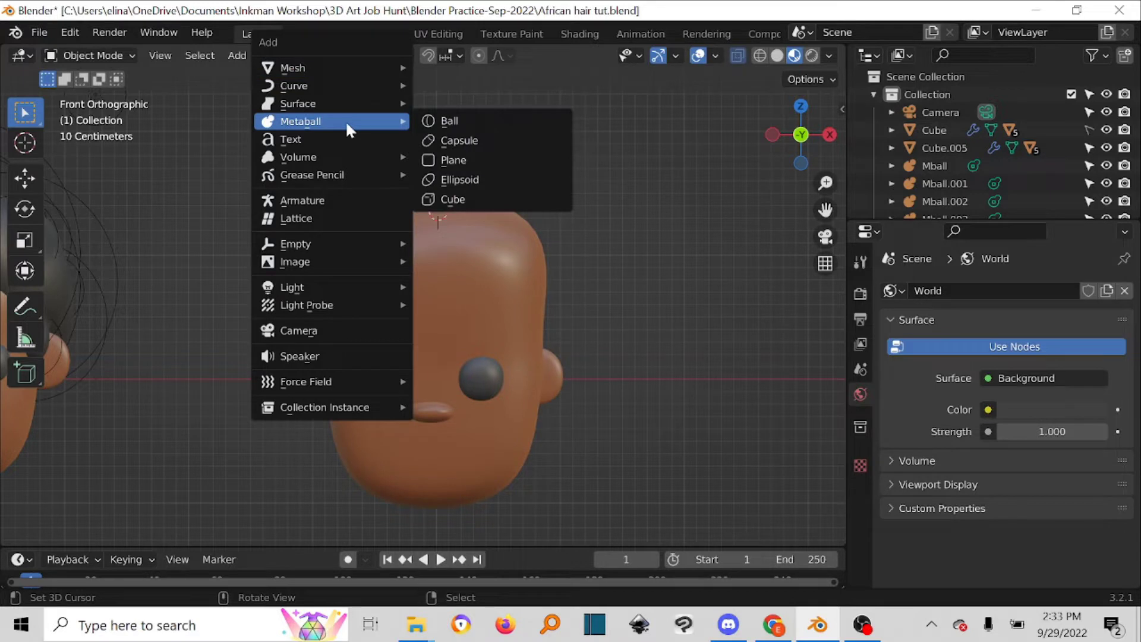
left_click(447, 119)
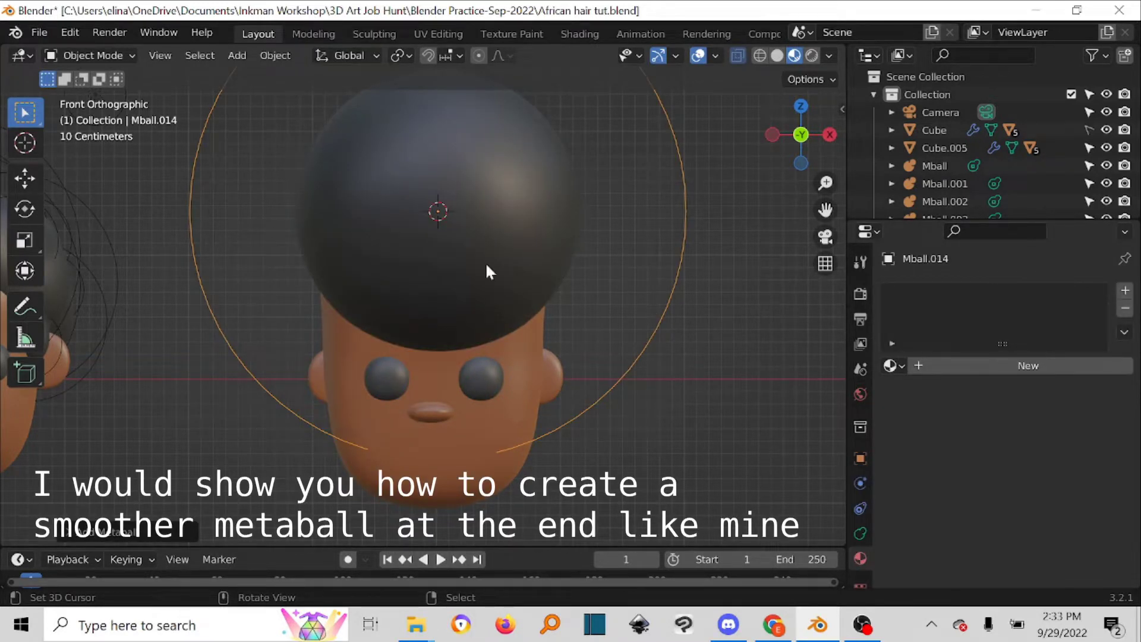
- Create a new material for the metaball and look through the list of existing materials
scroll(232, 269, "down", 2)
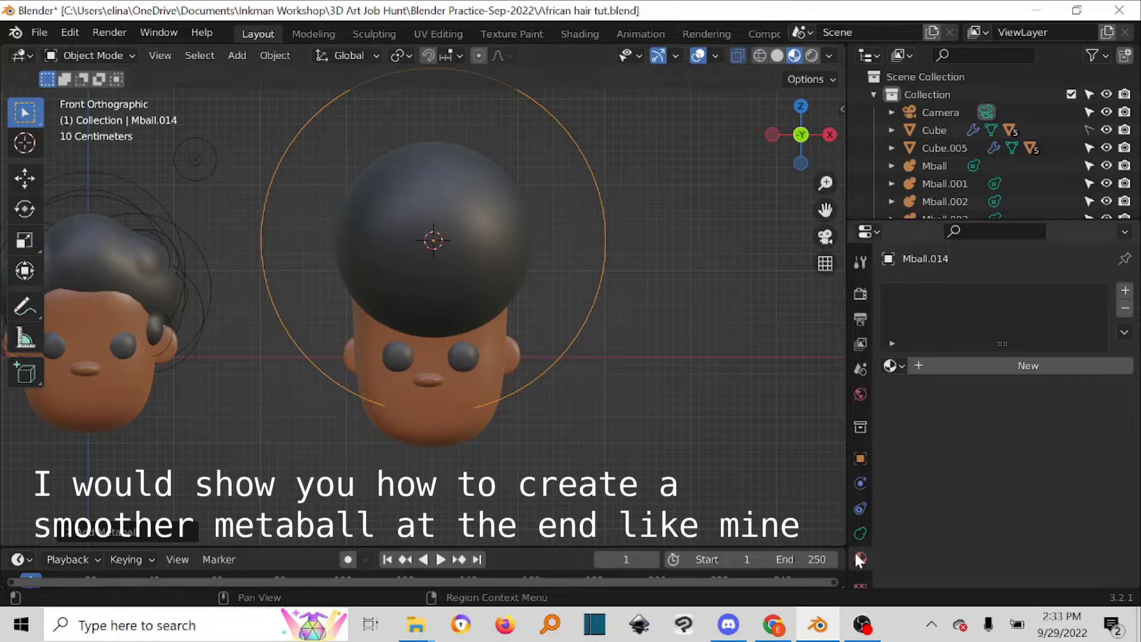
left_click(977, 361)
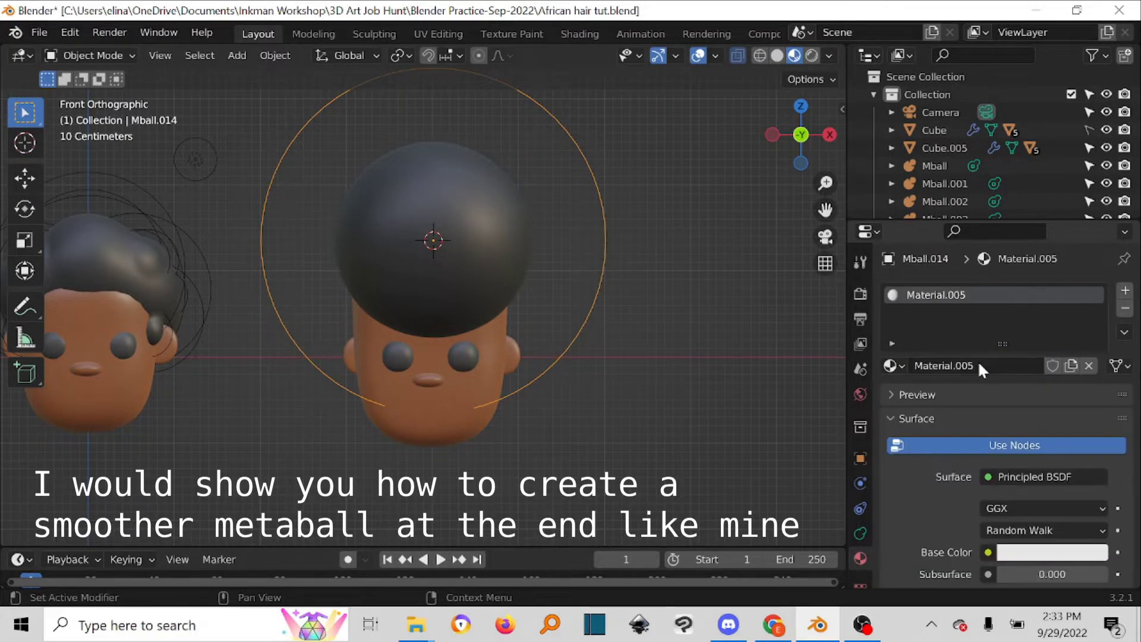
scroll(1058, 511, "down", 2)
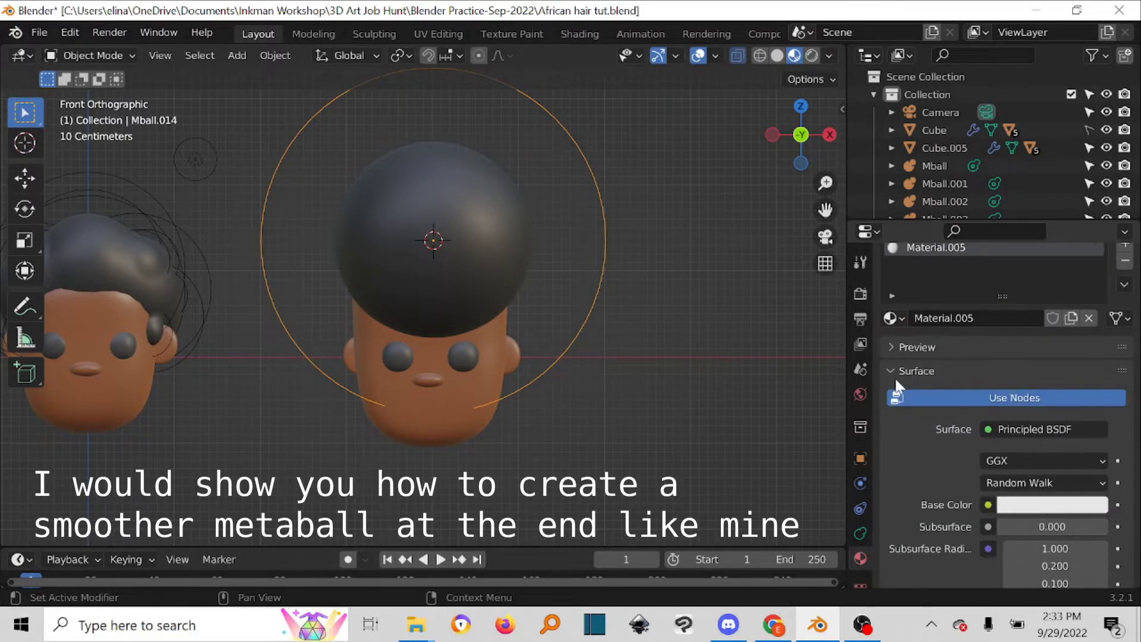
left_click(902, 319)
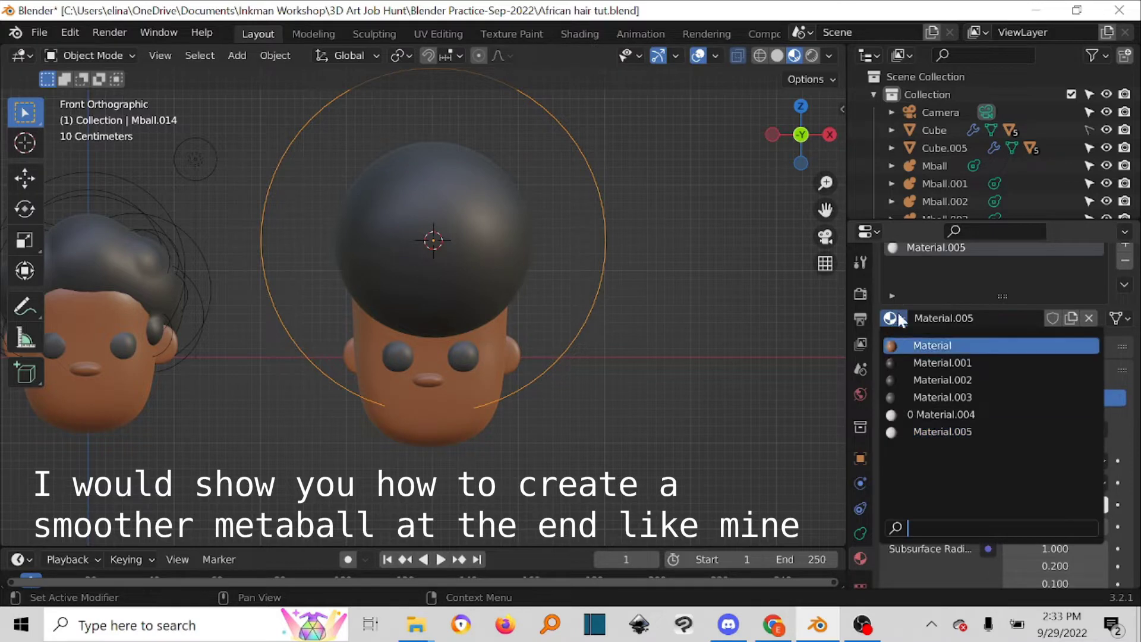
scroll(351, 227, "up", 2)
scroll(441, 242, "down", 3)
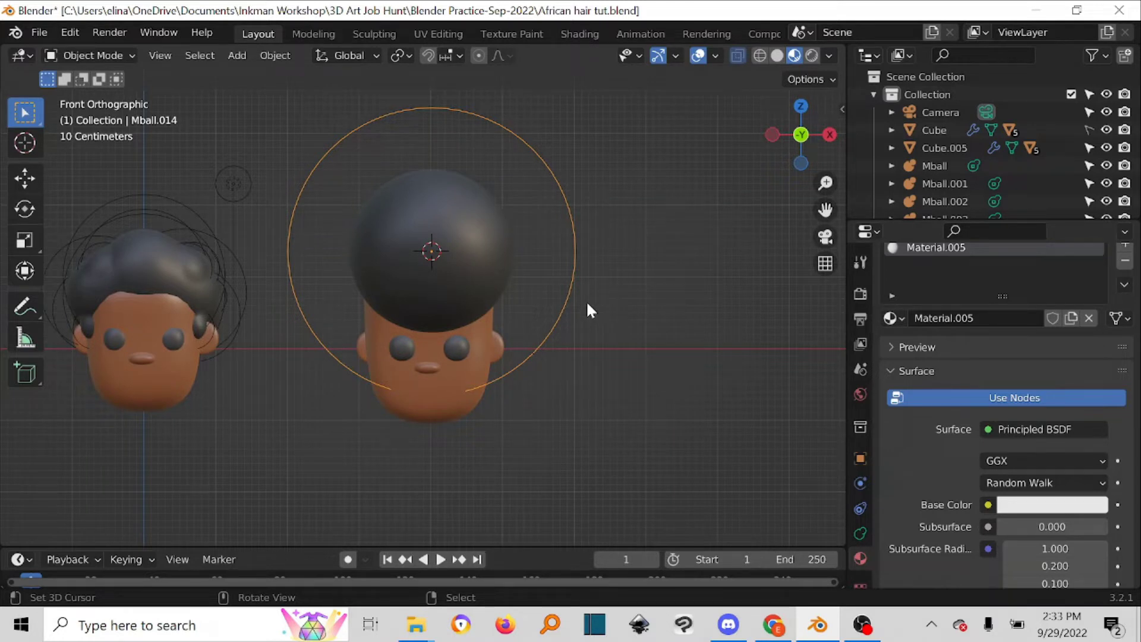
- Scale the metaball down in Edit Mode to about half its size, narrower than the bald head, and return to Object Mode
key("Tab")
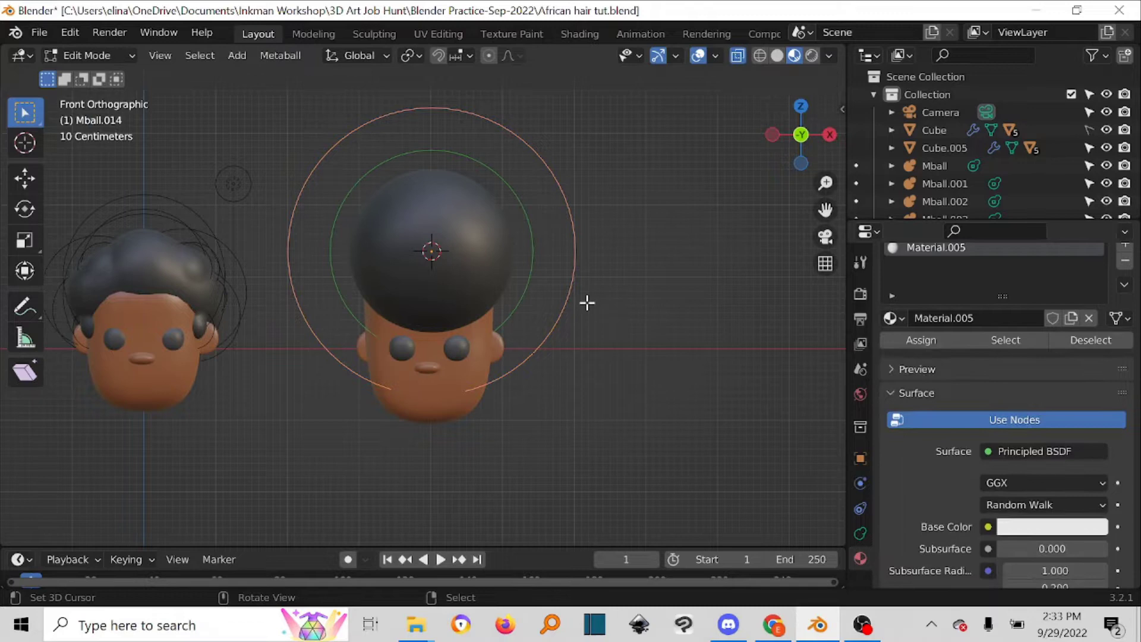
key("s")
left_click(507, 280)
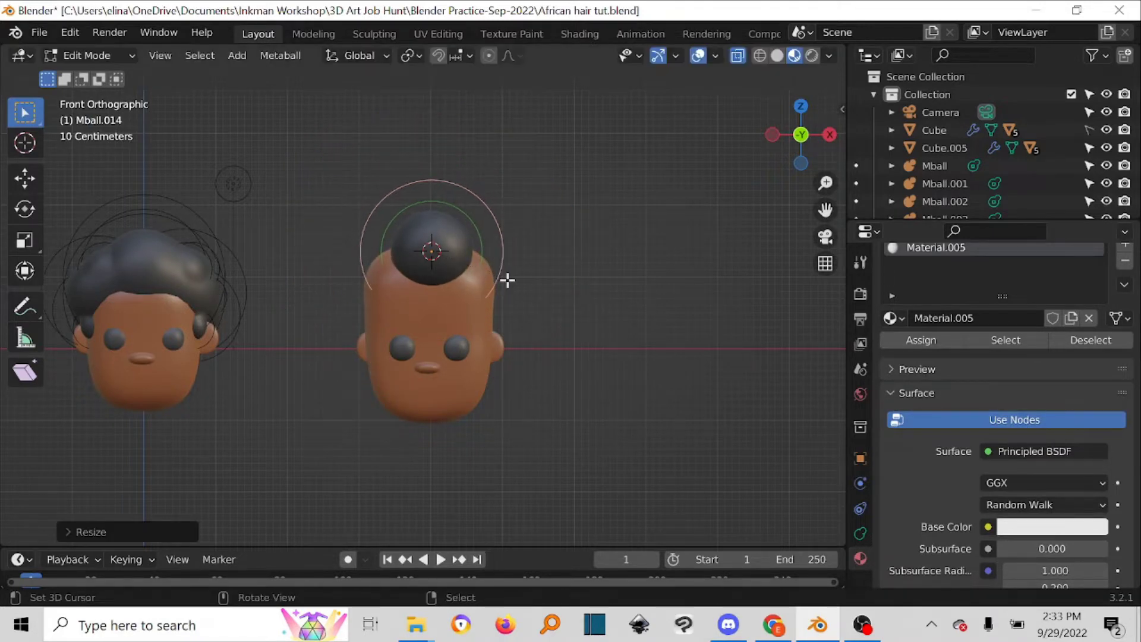
key("Tab")
scroll(506, 277, "up", 3)
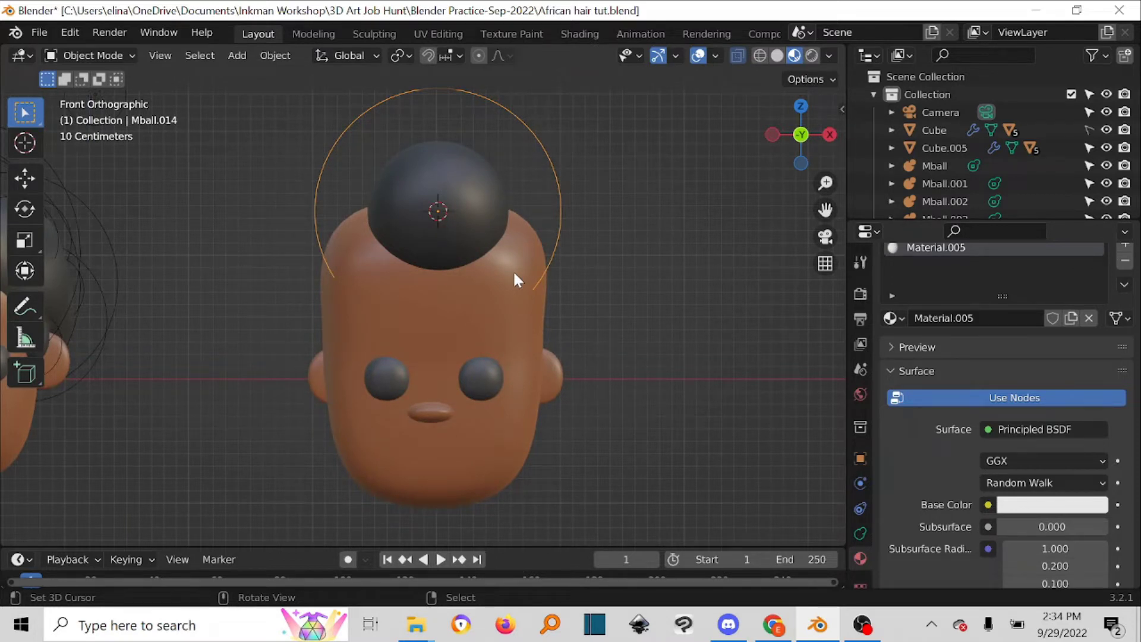
scroll(514, 274, "down", 1)
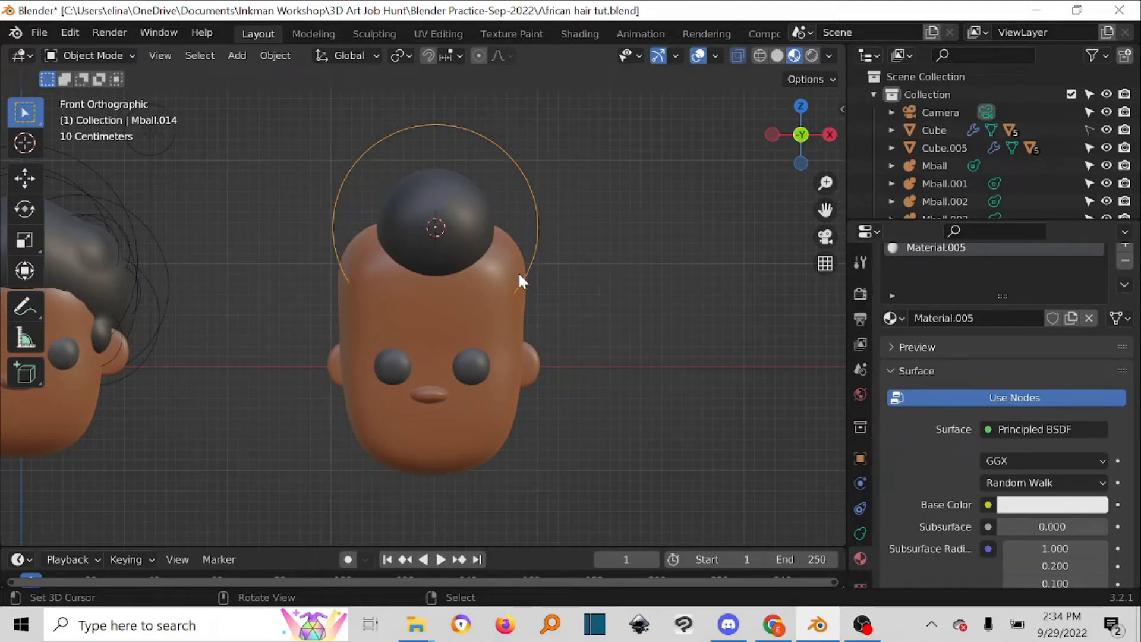
- In the right side view, move the metaball back onto the crown, to about Y -0.22 m and Z 1.36 m, and check it from the front
key("grave")
left_click(668, 276)
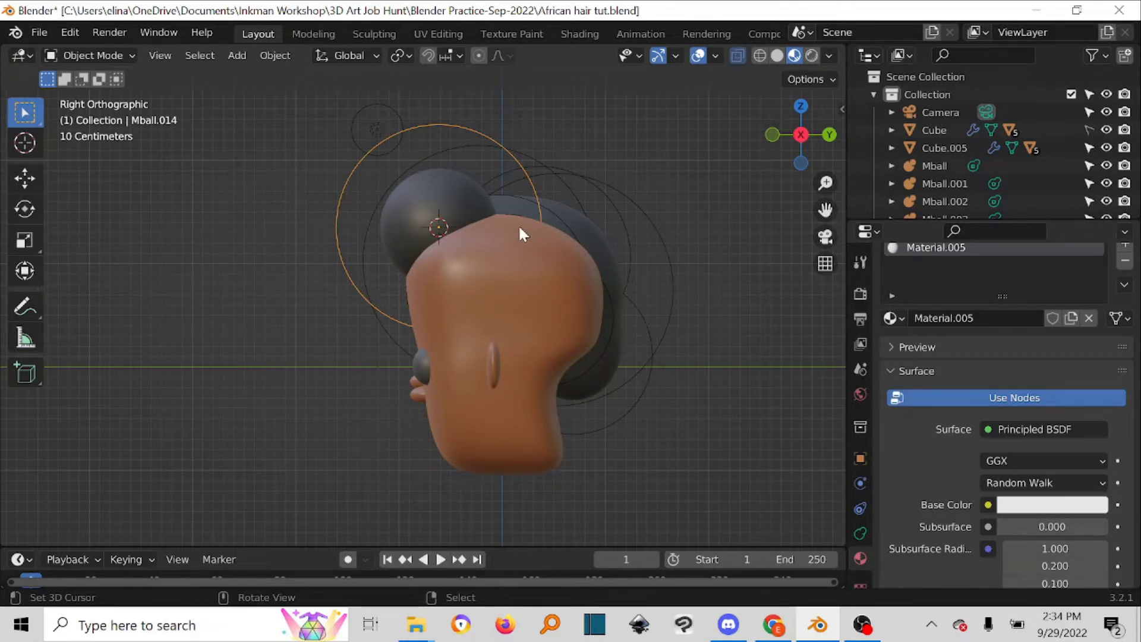
key("g")
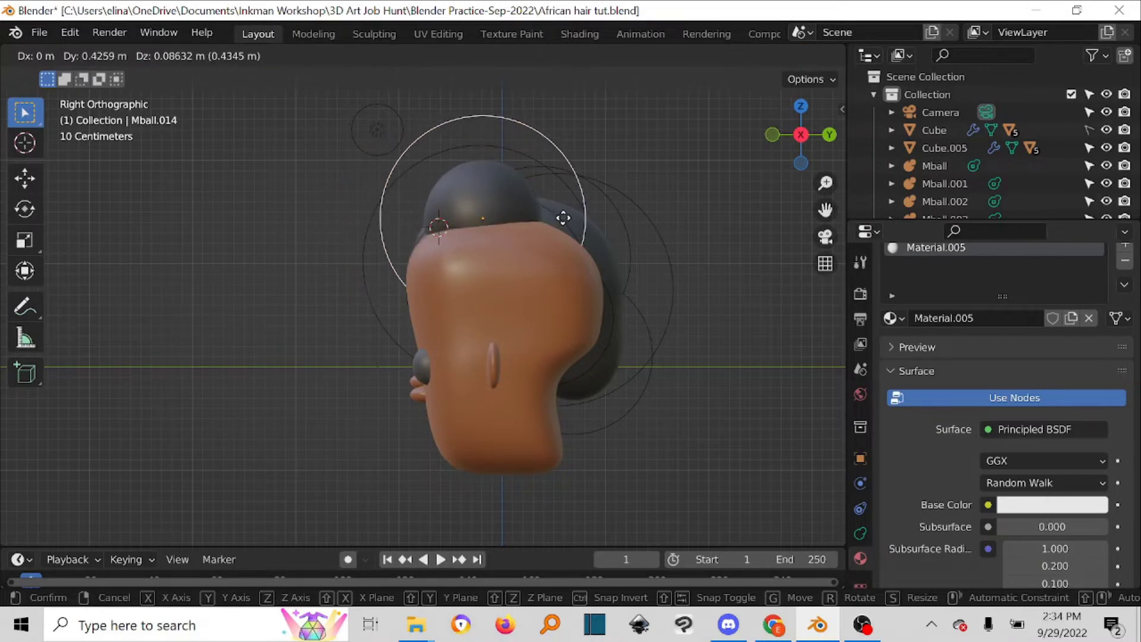
left_click(558, 222)
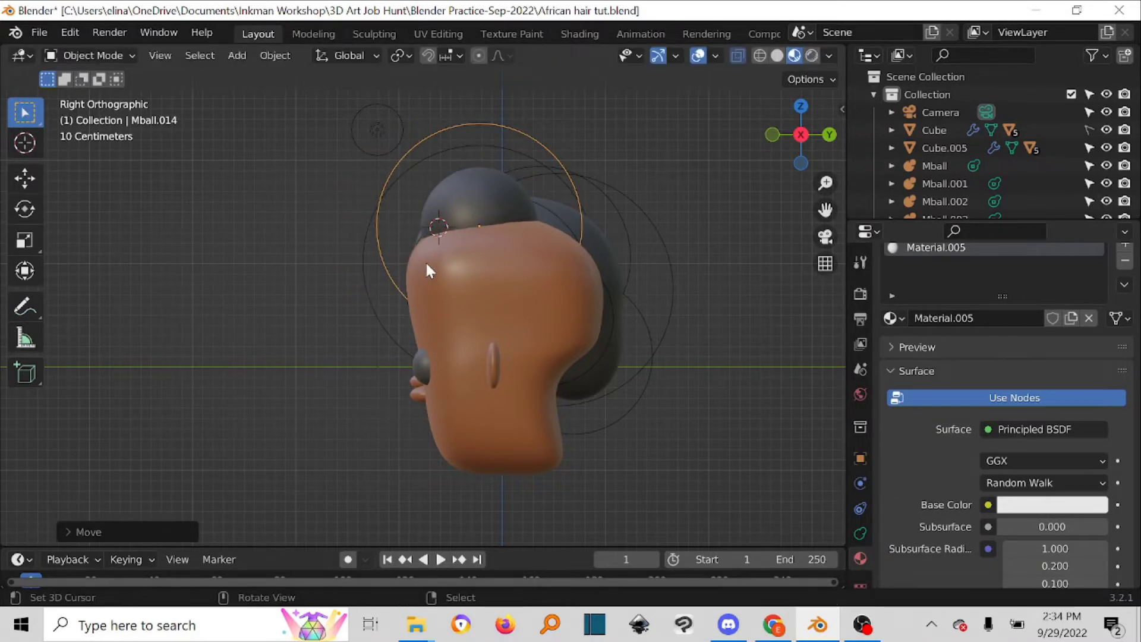
key("grave")
left_click(326, 198)
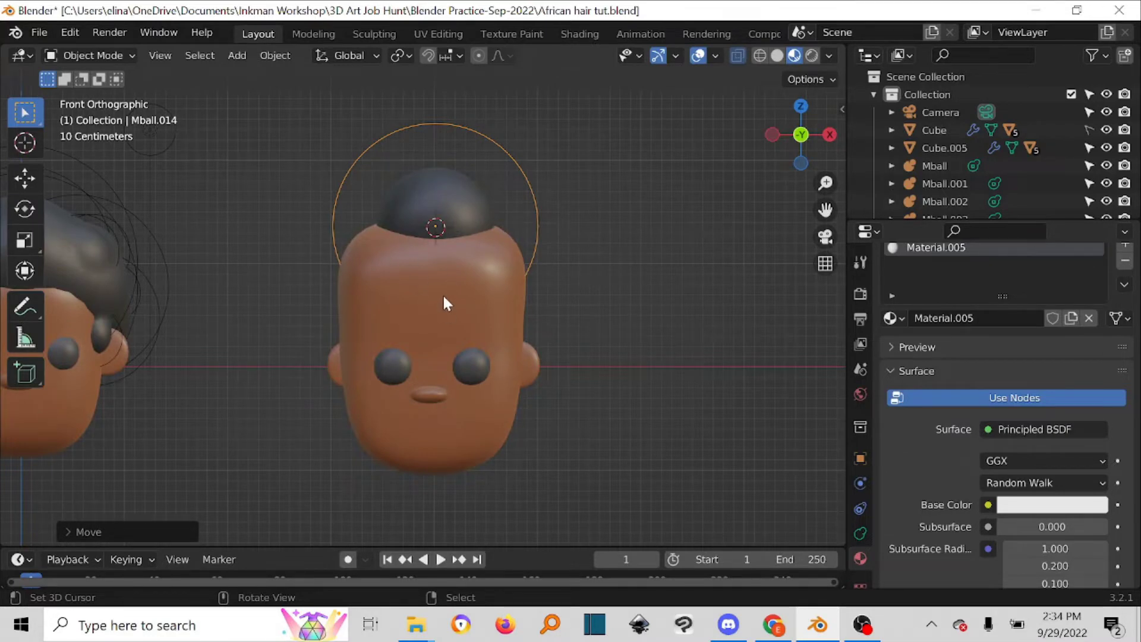
key("grave")
left_click(627, 325)
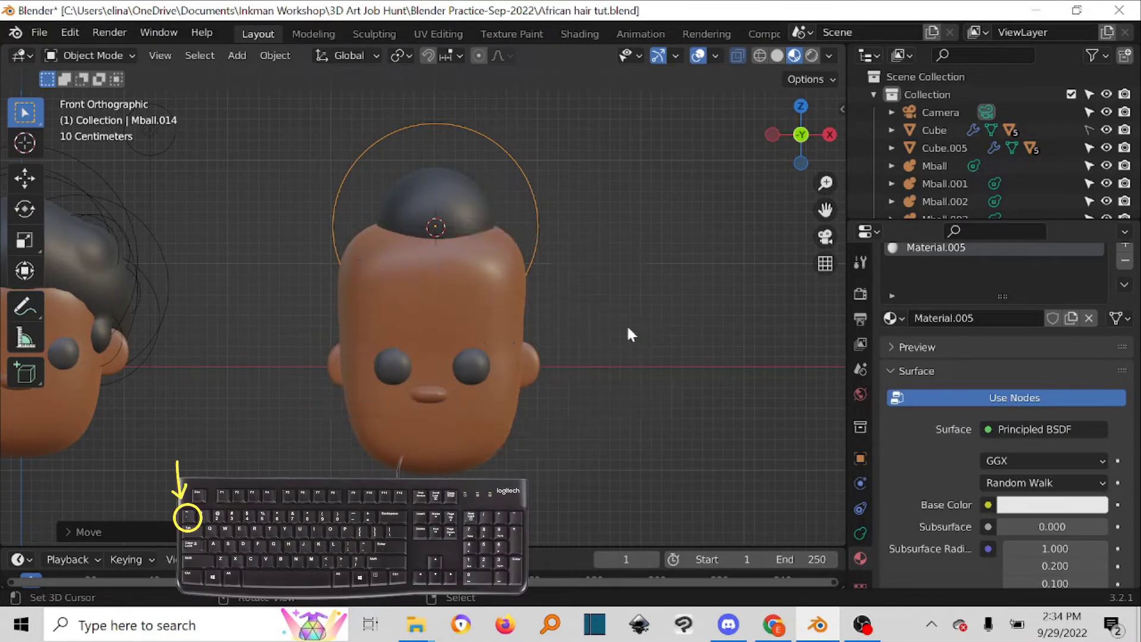
key("grave")
left_click(493, 258)
- Enable the Screencast Keys display in the viewport
left_click(839, 103)
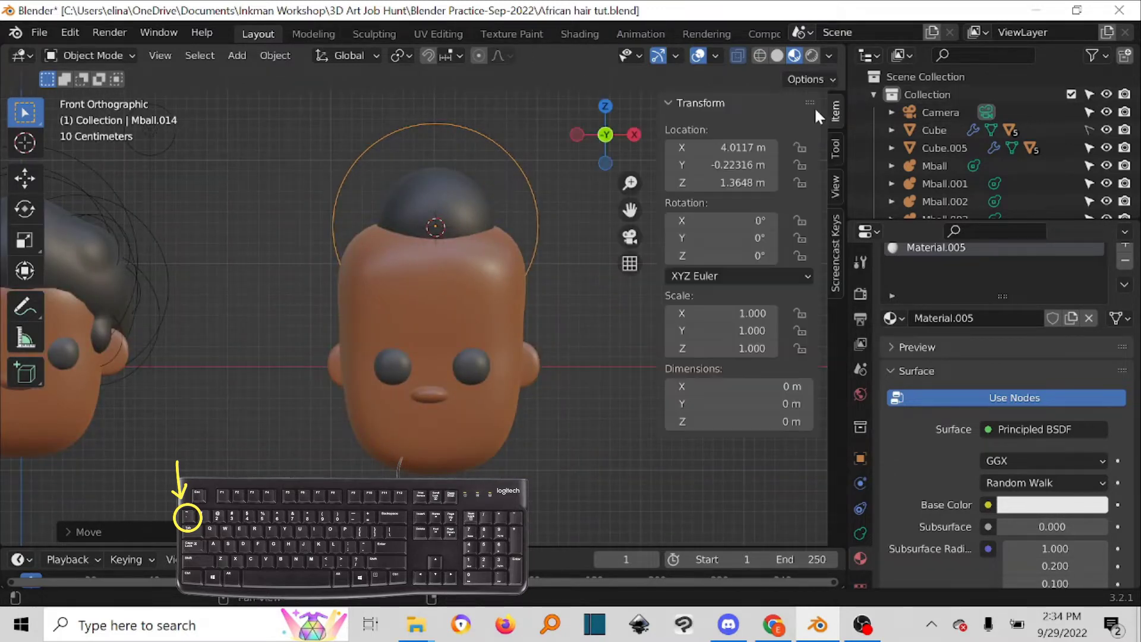
left_click(834, 267)
left_click(678, 103)
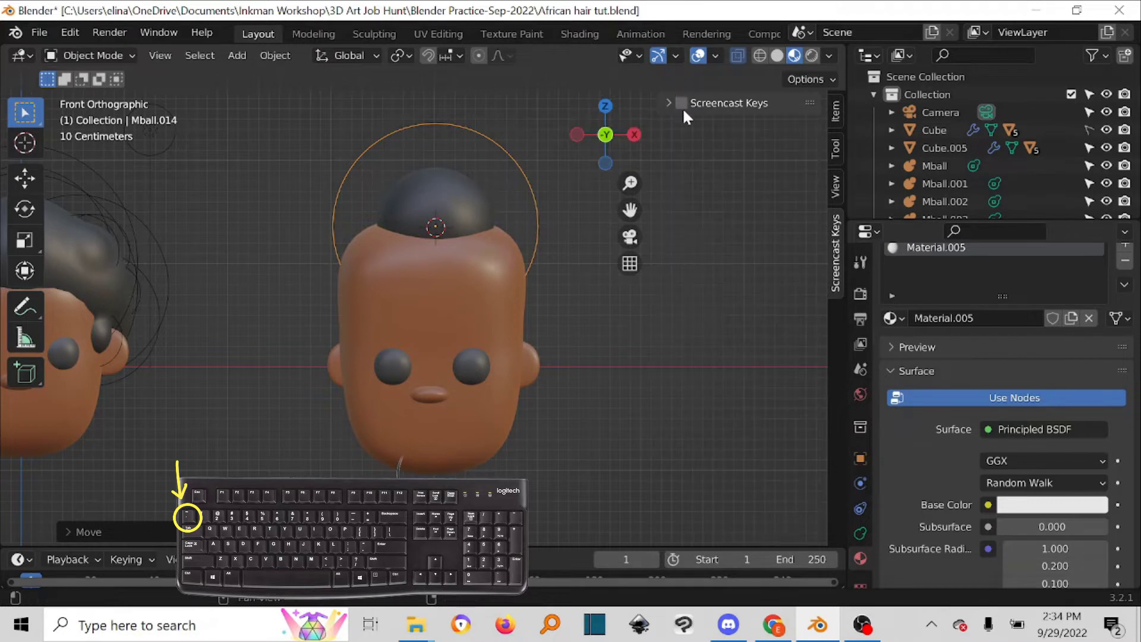
right_click(466, 194)
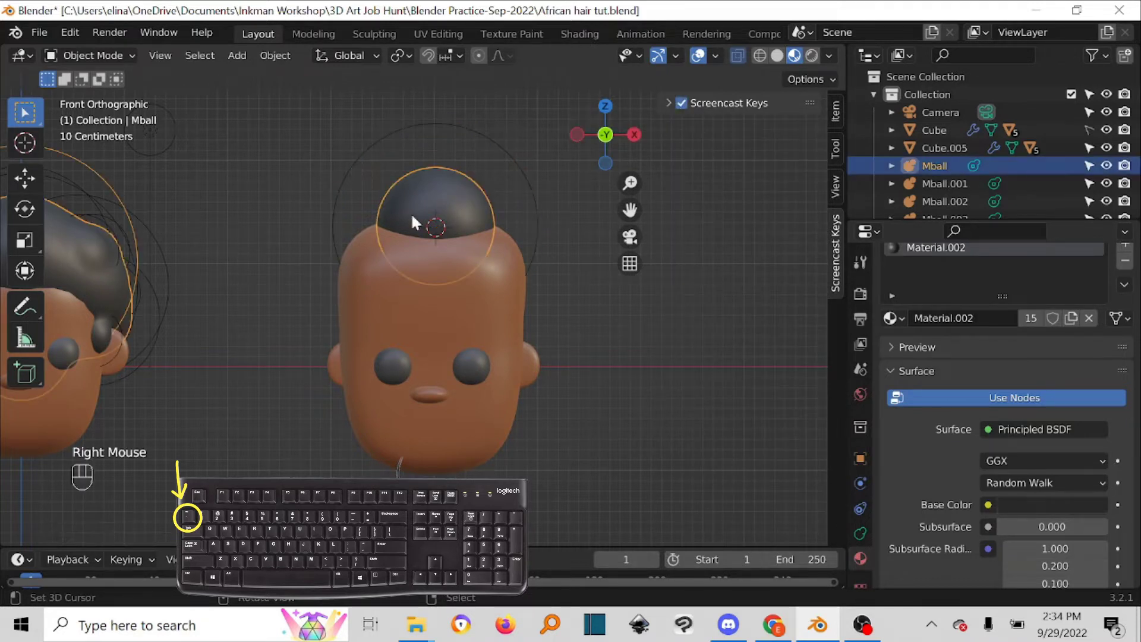
key("grave")
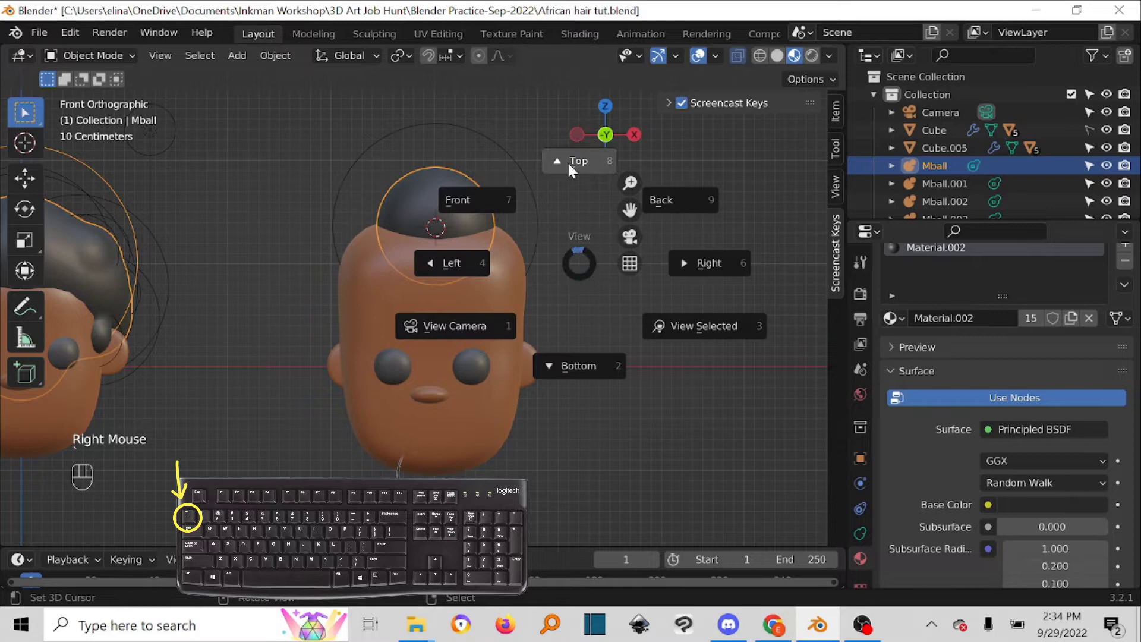
left_click(689, 261)
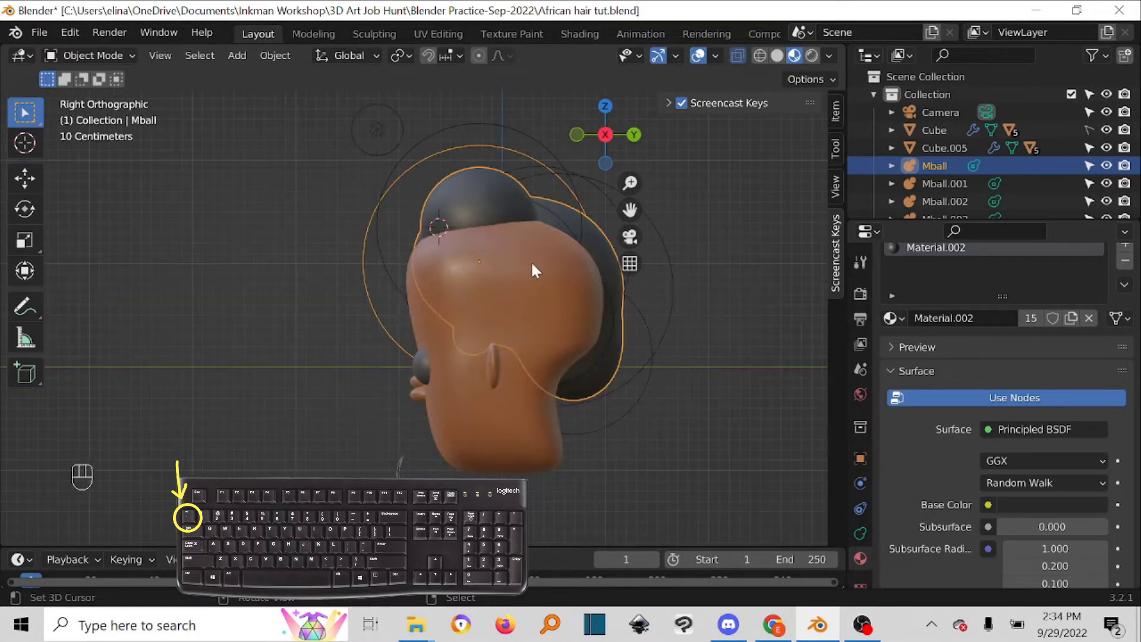
right_click(417, 169)
right_click(407, 167)
middle_click_drag(415, 201, 398, 157)
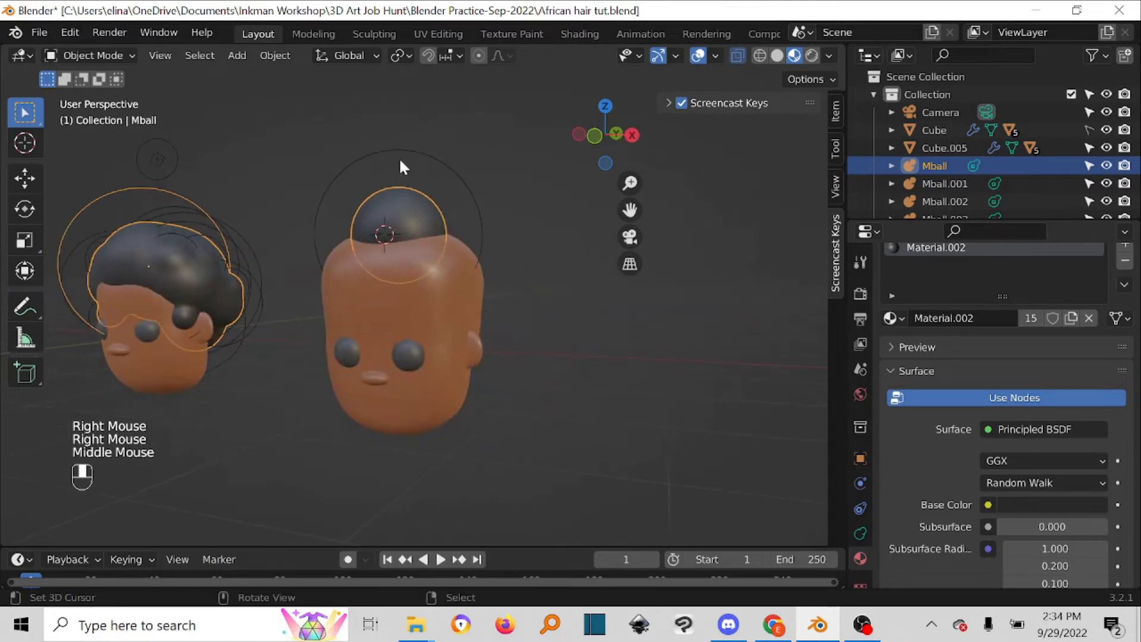
- Duplicate the crown metaball twice in the right side view, placing one copy about 0.71 m back and another lower behind the head
right_click(401, 149)
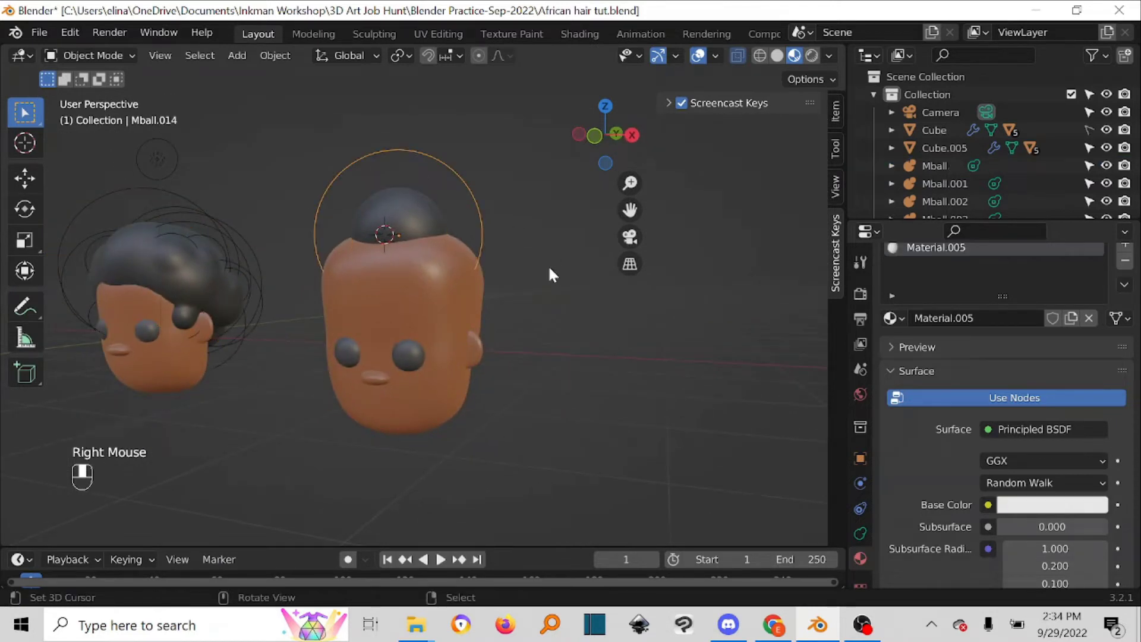
key("grave")
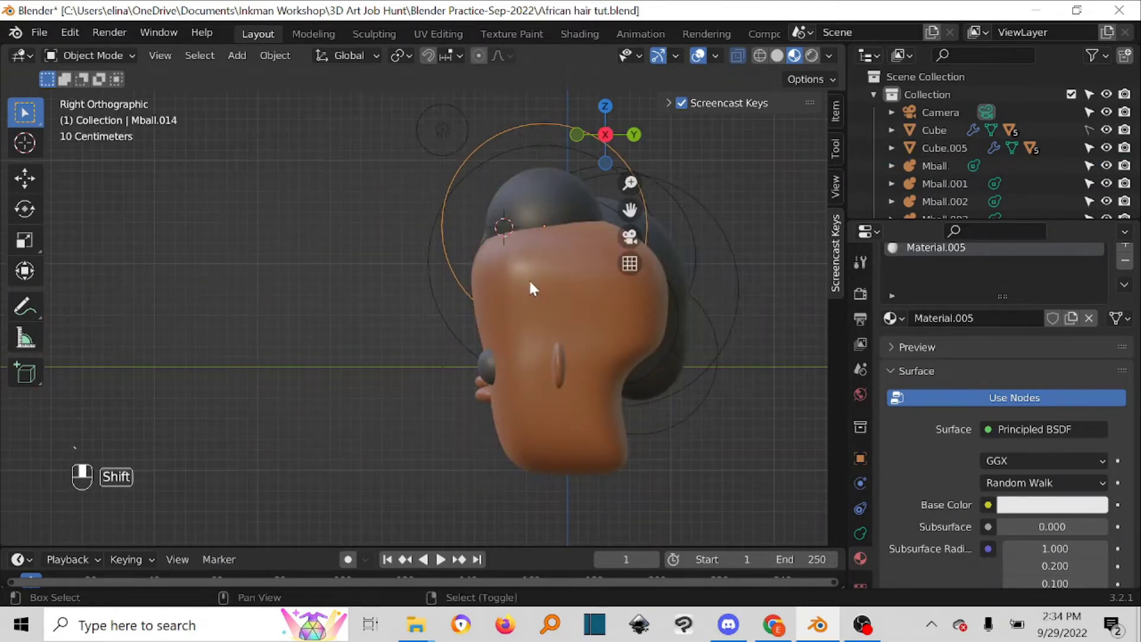
key("shift+d")
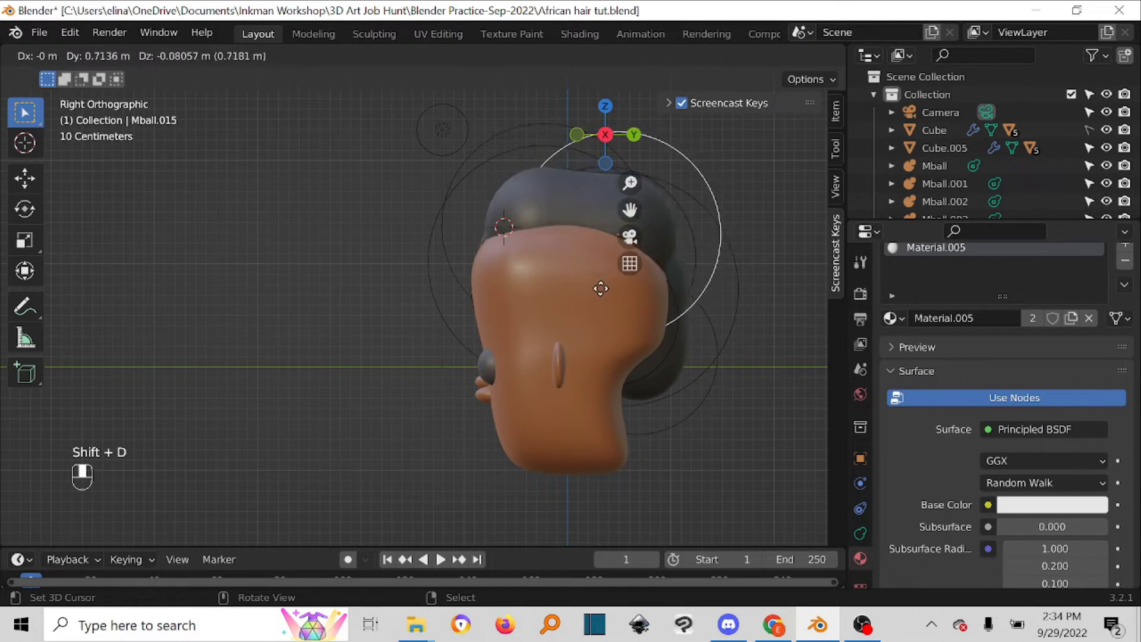
left_click(601, 288)
key("shift+d")
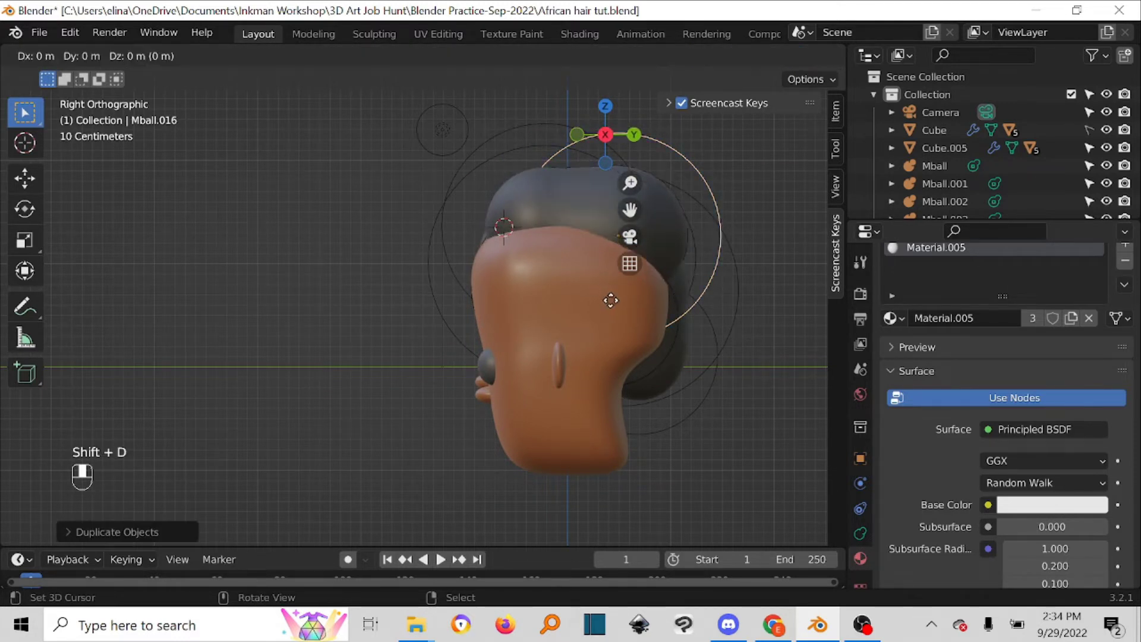
left_click(643, 338)
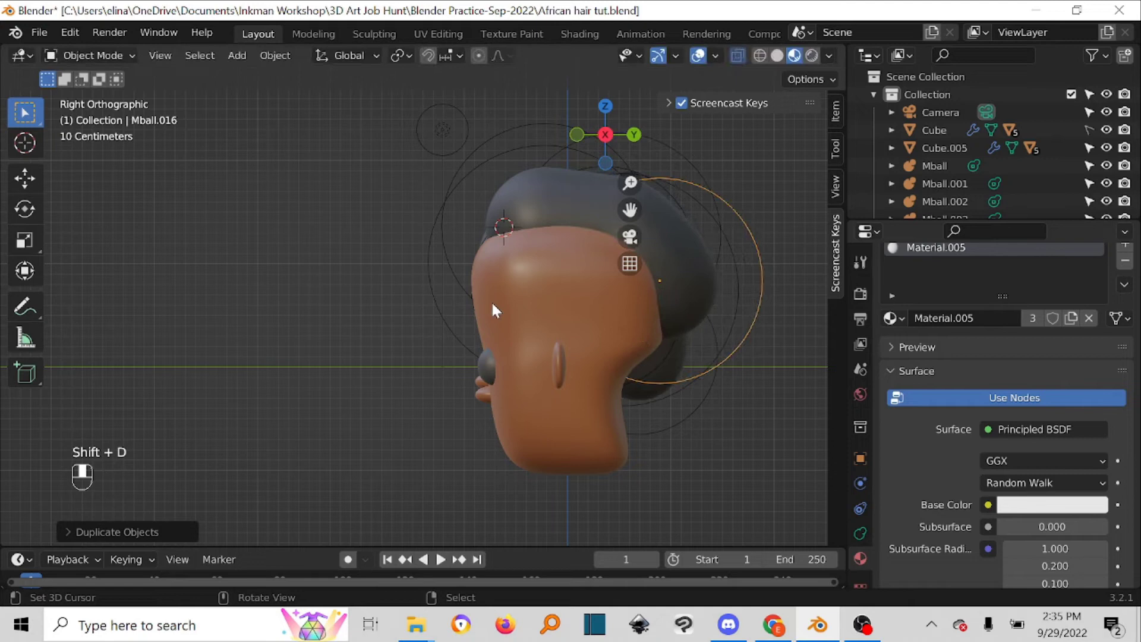
- In the front view, duplicate the front crown metaball onto the upper side of the head above one ear, about 0.7 m across
middle_click_drag(493, 306, 540, 241)
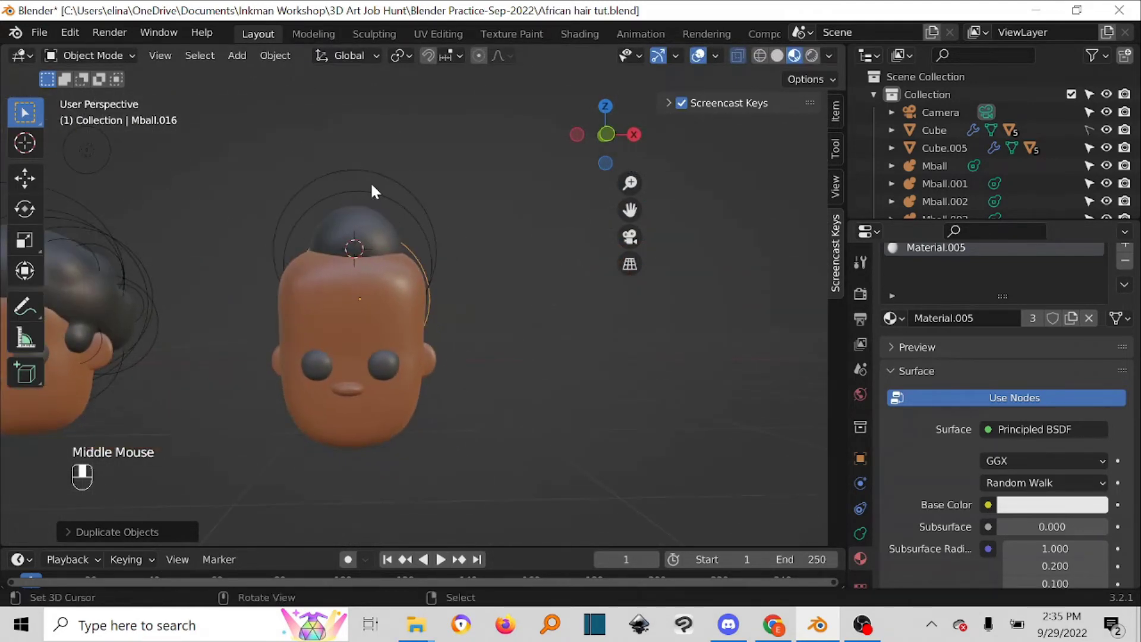
middle_click_drag(450, 230, 452, 267)
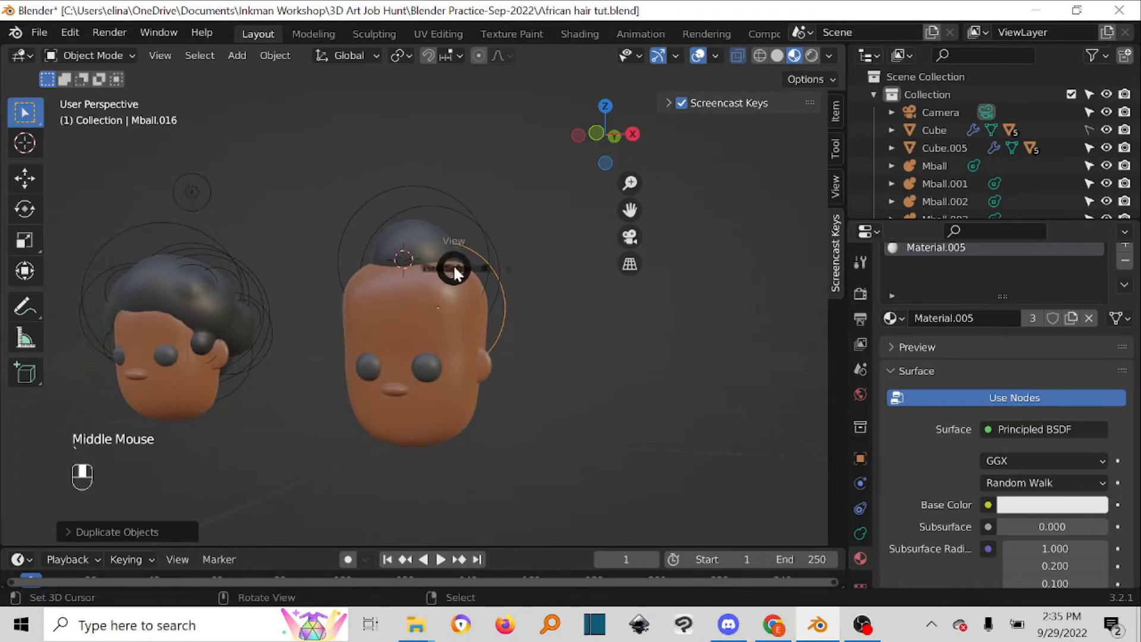
key("grave")
left_click(343, 205)
right_click(368, 137)
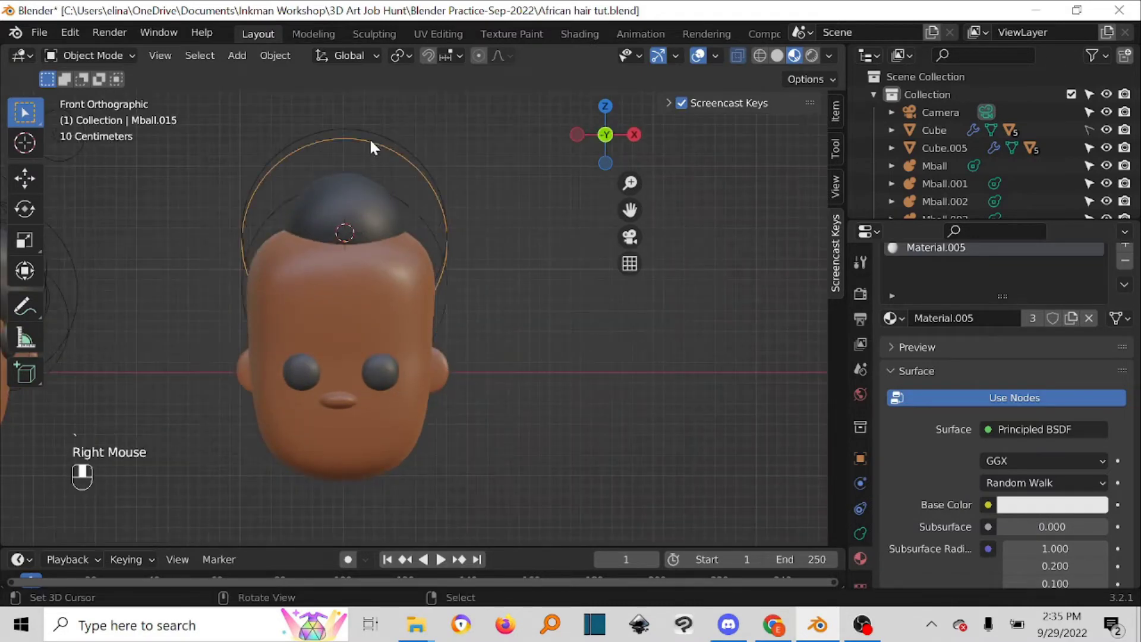
middle_click_drag(327, 230, 493, 274)
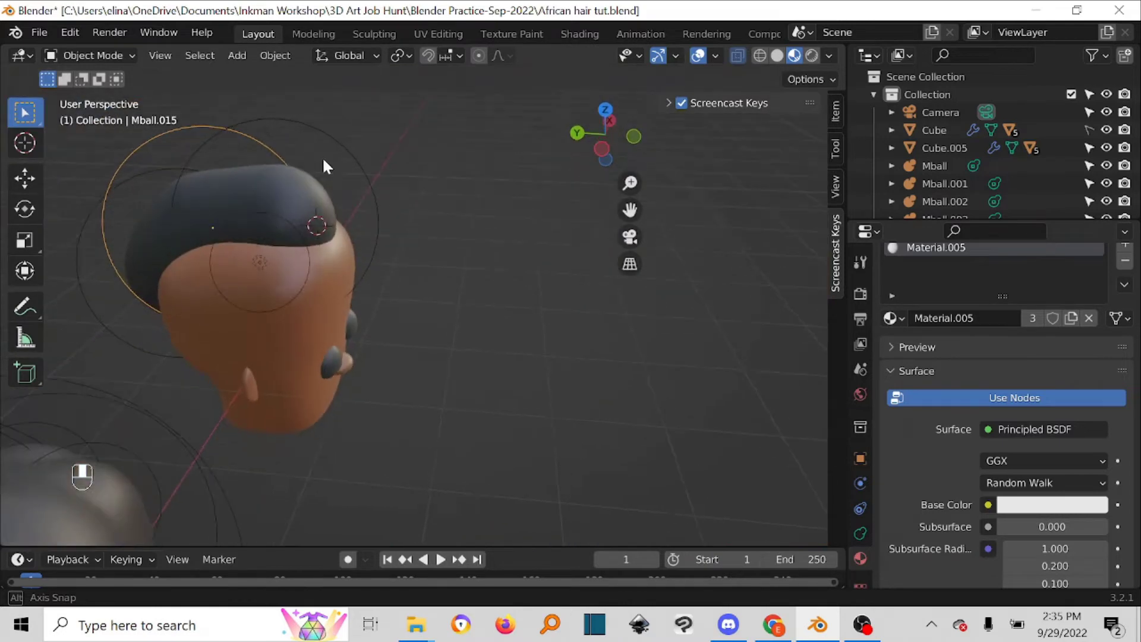
right_click(352, 141)
key("grave")
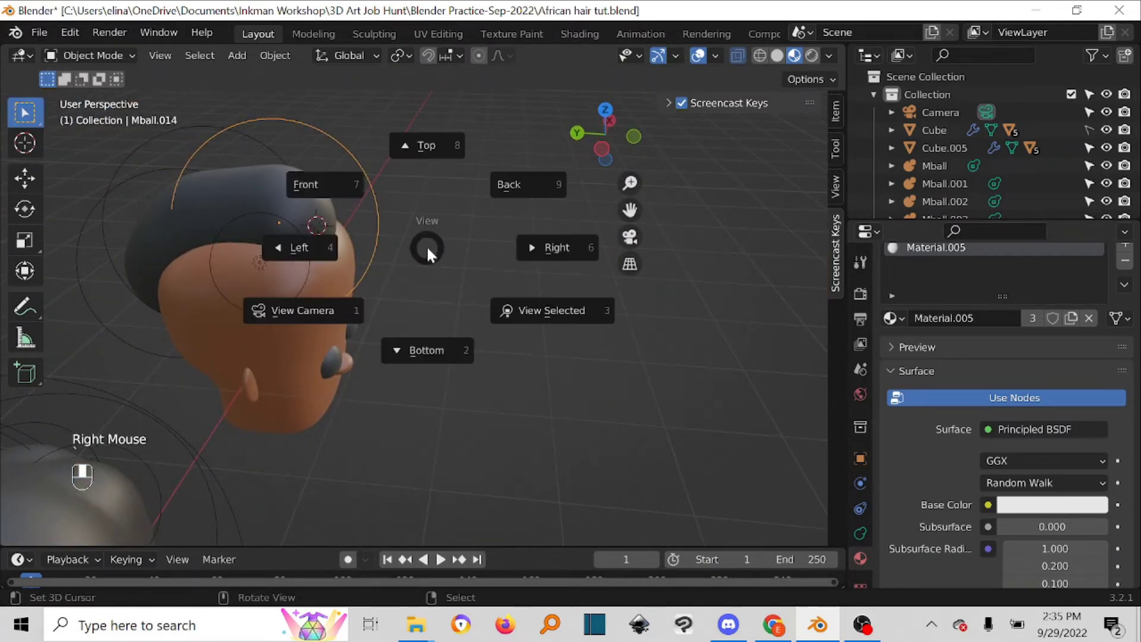
left_click(330, 189)
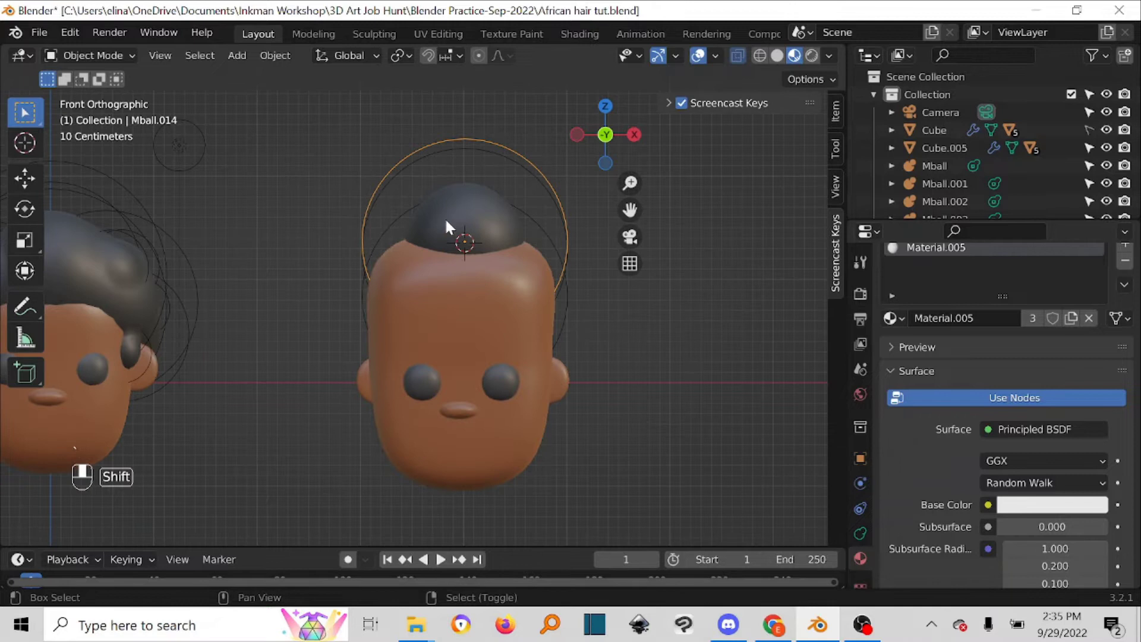
key("shift+d")
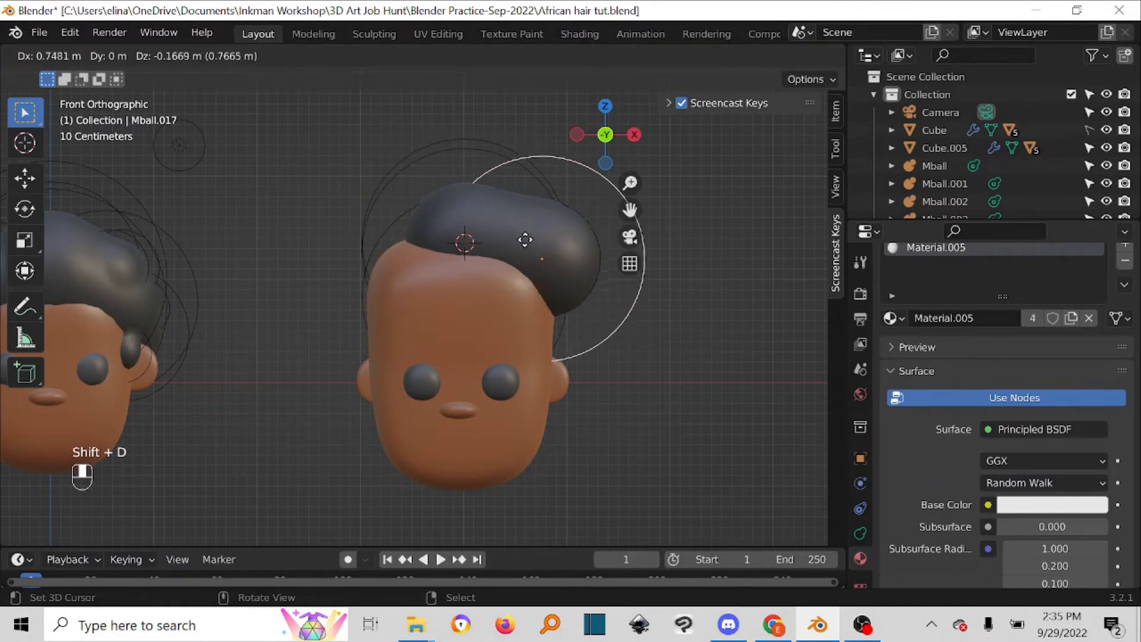
left_click(512, 244)
- Scale the side copy to about three quarters of its size and duplicate it about 0.4 m lower, just above the ear
key("s")
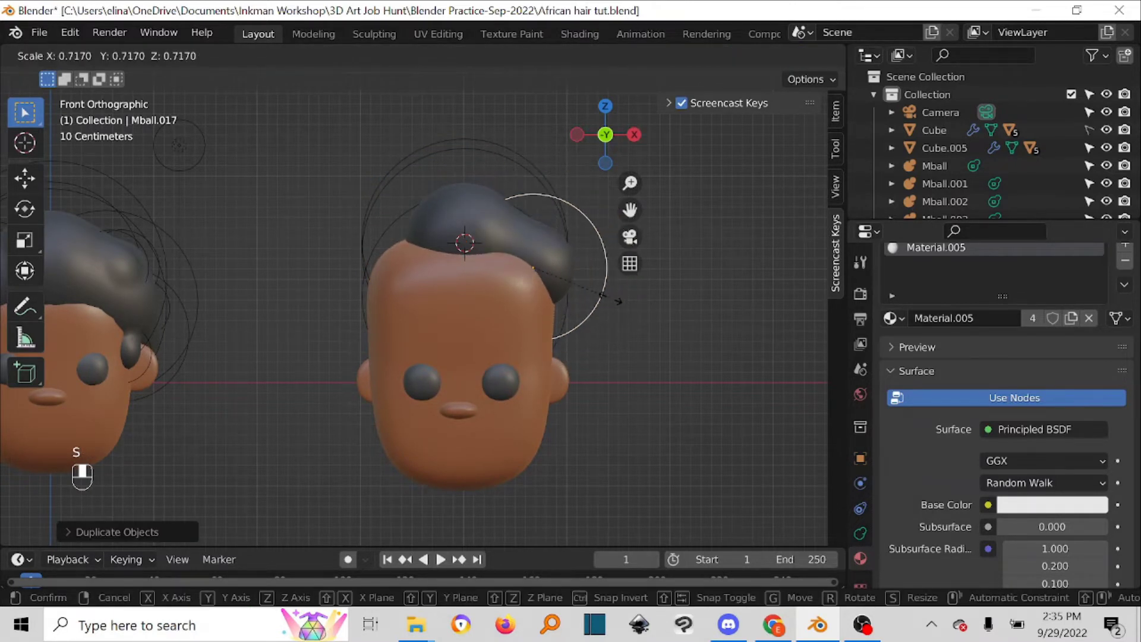
left_click(618, 305)
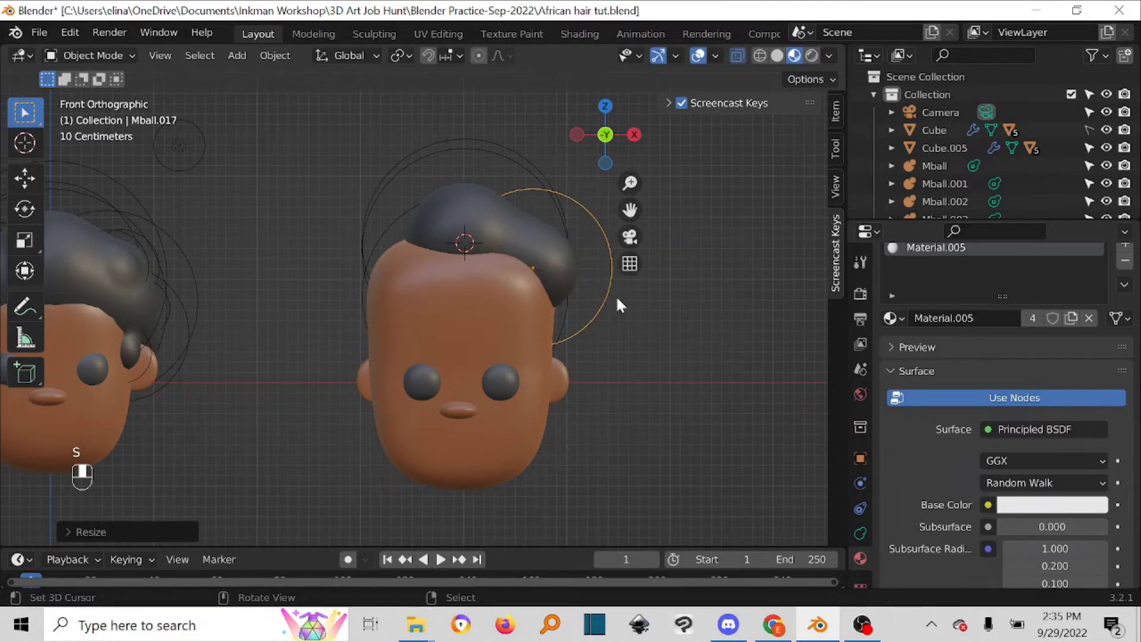
key("shift+d")
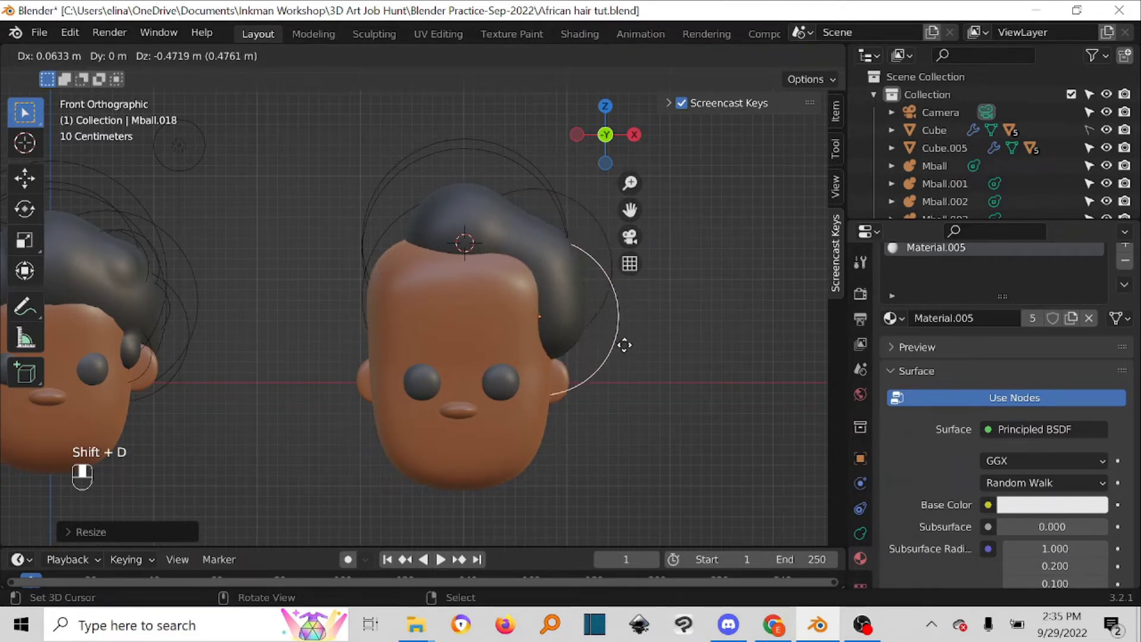
left_click(622, 333)
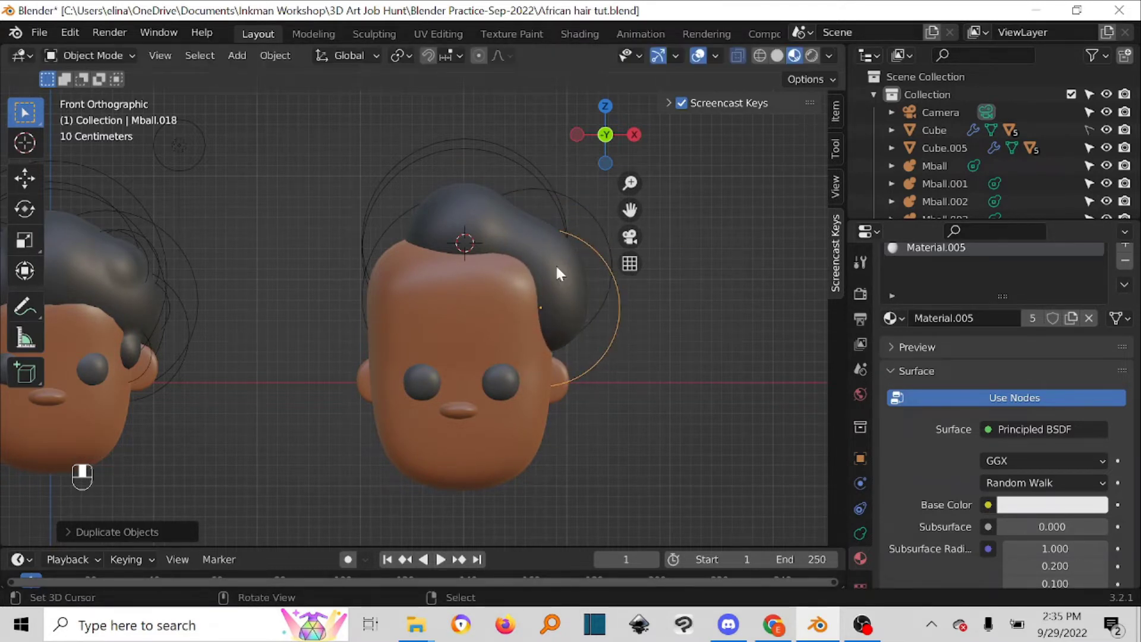
- In the right side view, move the upper side metaball about 0.15 m forward toward the forehead
right_click(587, 201)
middle_click_drag(587, 201, 396, 261)
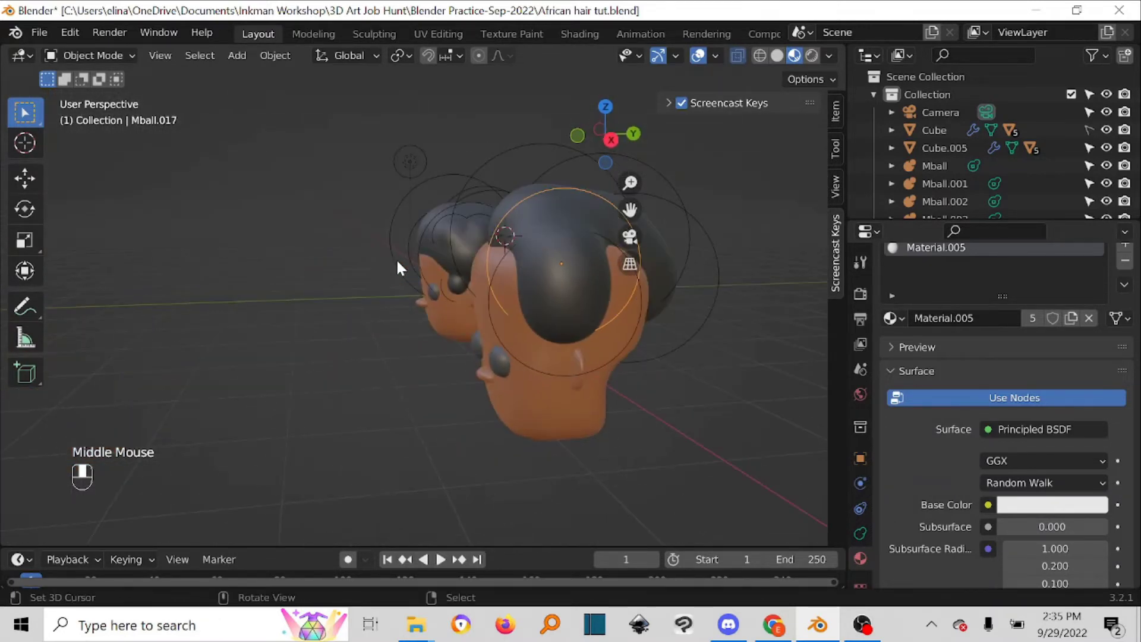
key("grave")
left_click(609, 297)
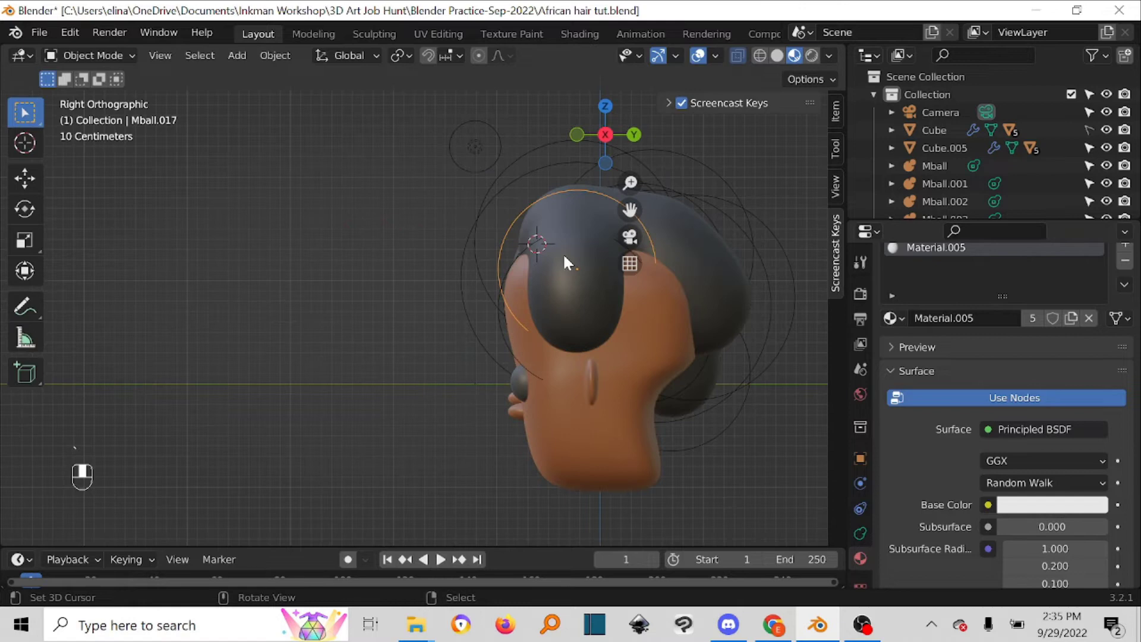
key("g")
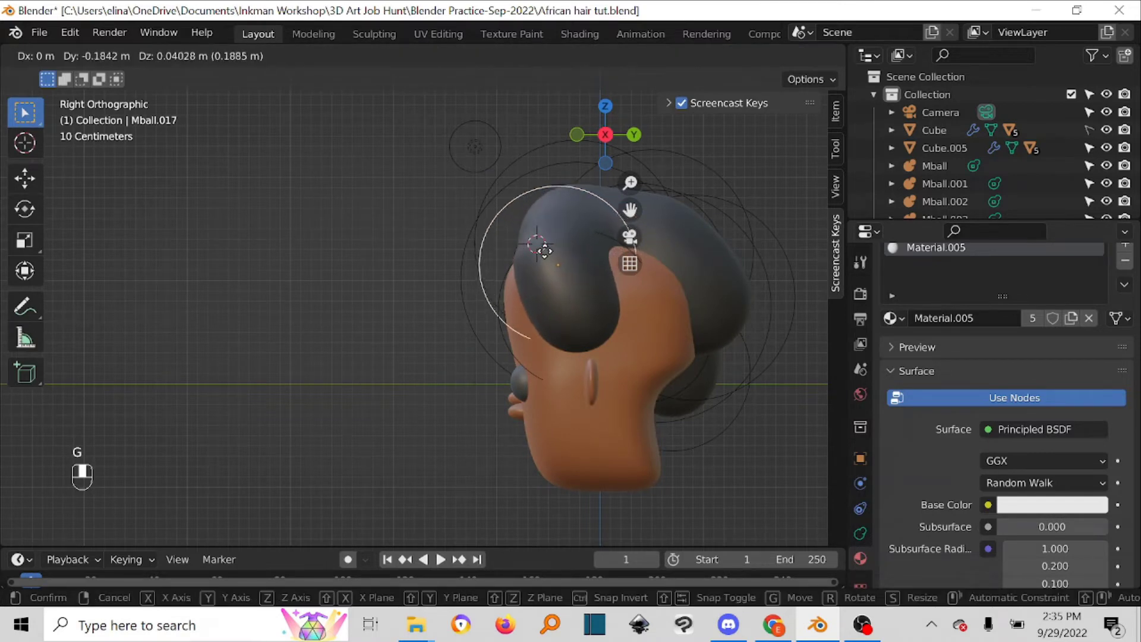
left_click(534, 256)
- In the front view, duplicate the front crown metaball onto the opposite side of the head and scale the copy to about 0.89
key("grave")
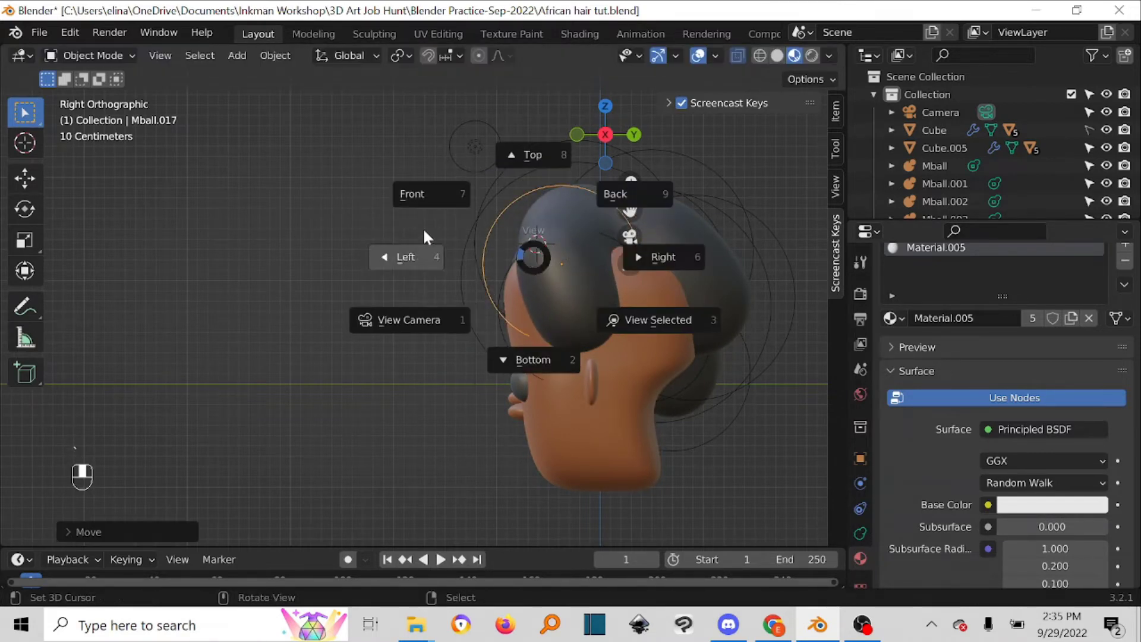
left_click(433, 201)
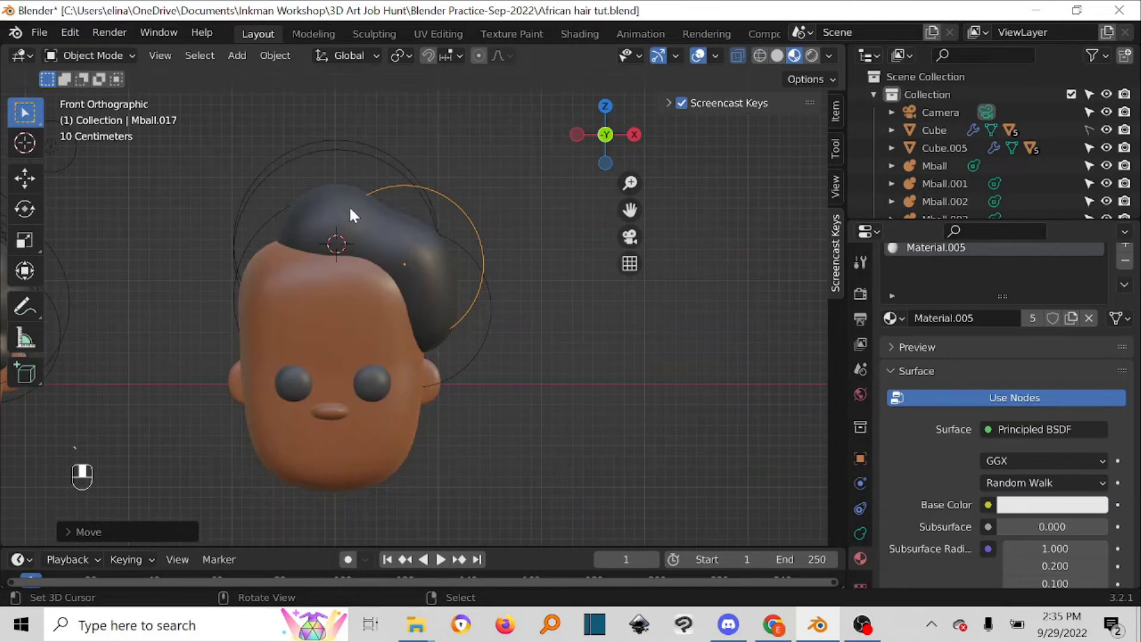
right_click(331, 146)
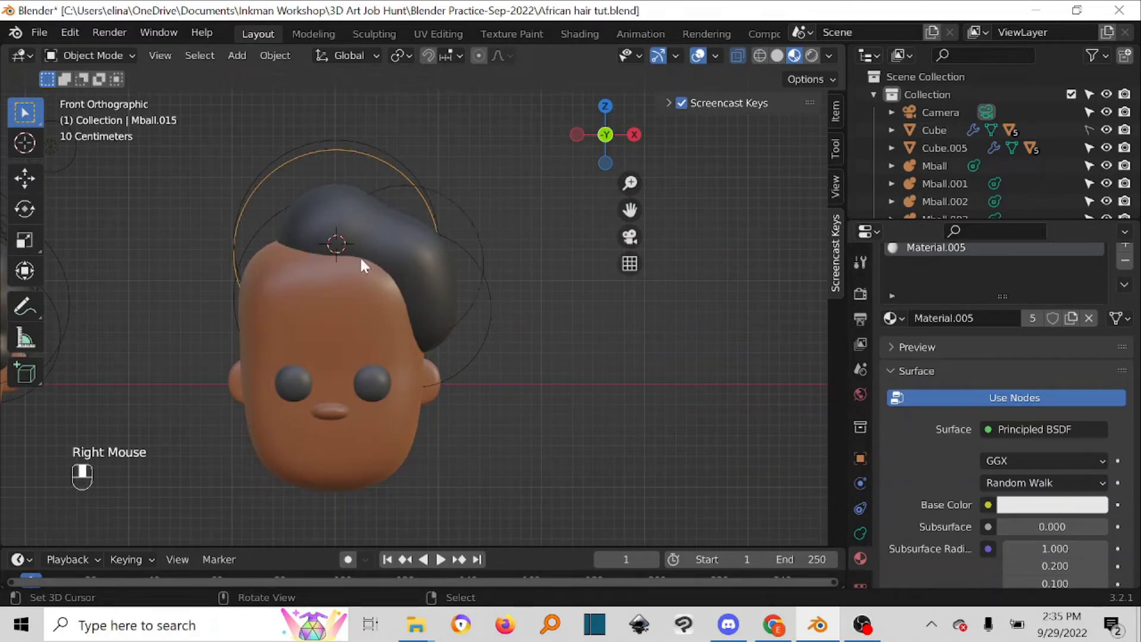
middle_click_drag(359, 256, 238, 80)
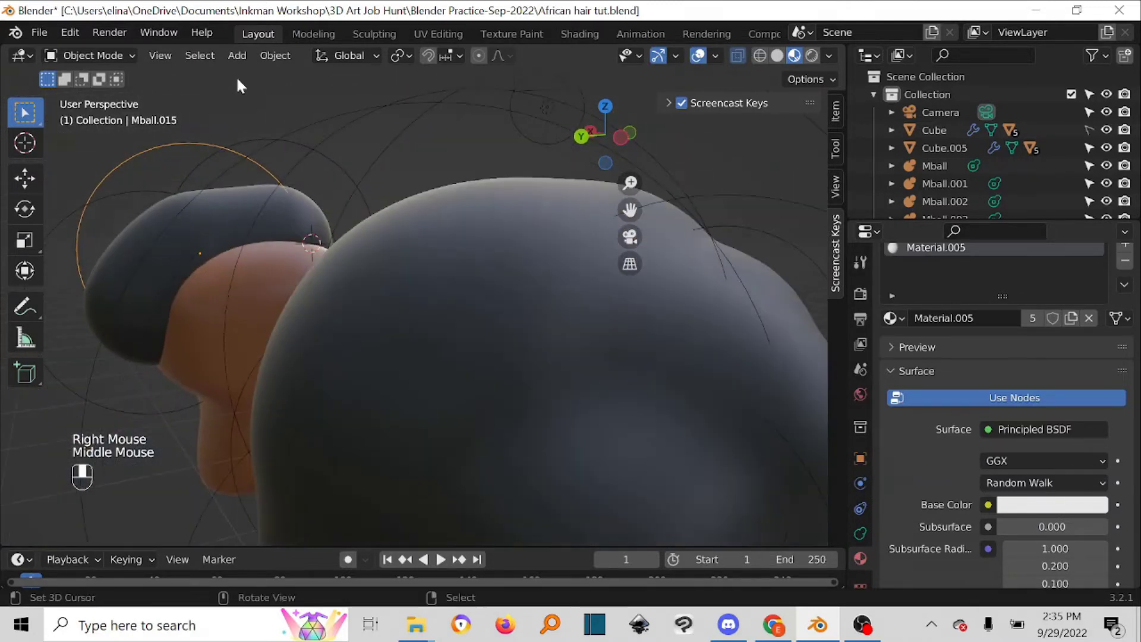
right_click(265, 134)
middle_click_drag(269, 136, 331, 226)
key("grave")
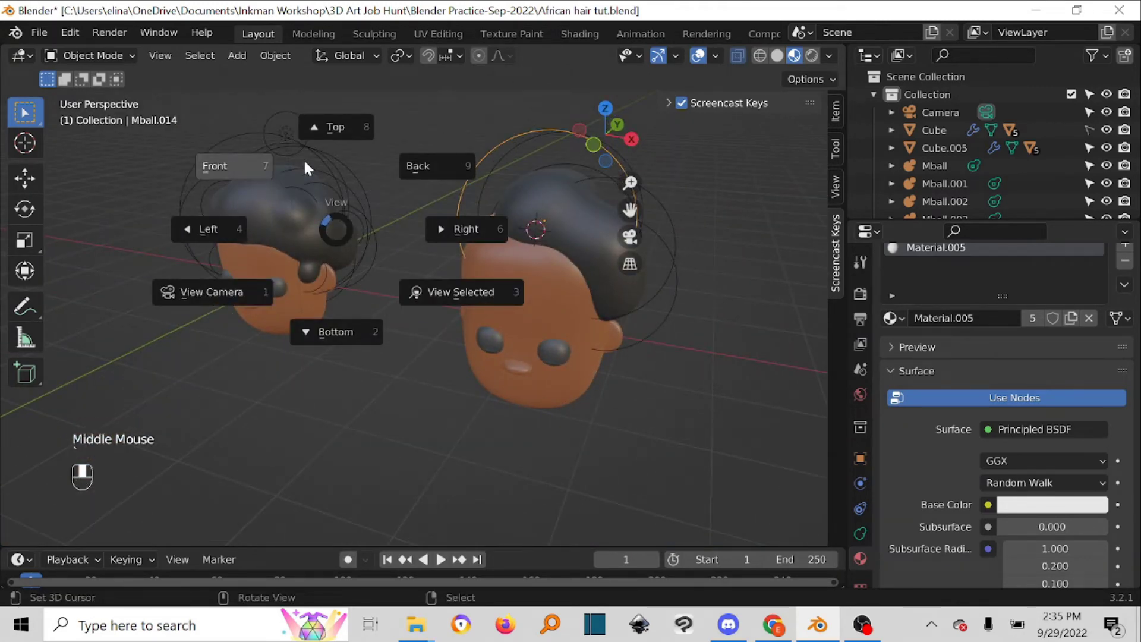
left_click(264, 163)
key("shift+d")
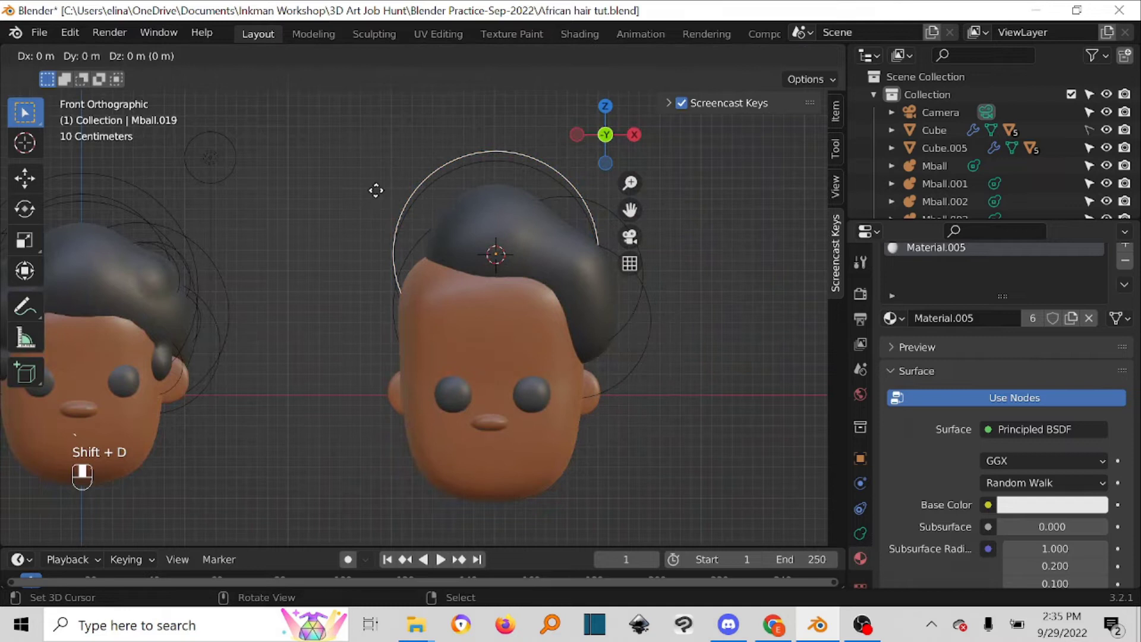
left_click(309, 216)
key("s")
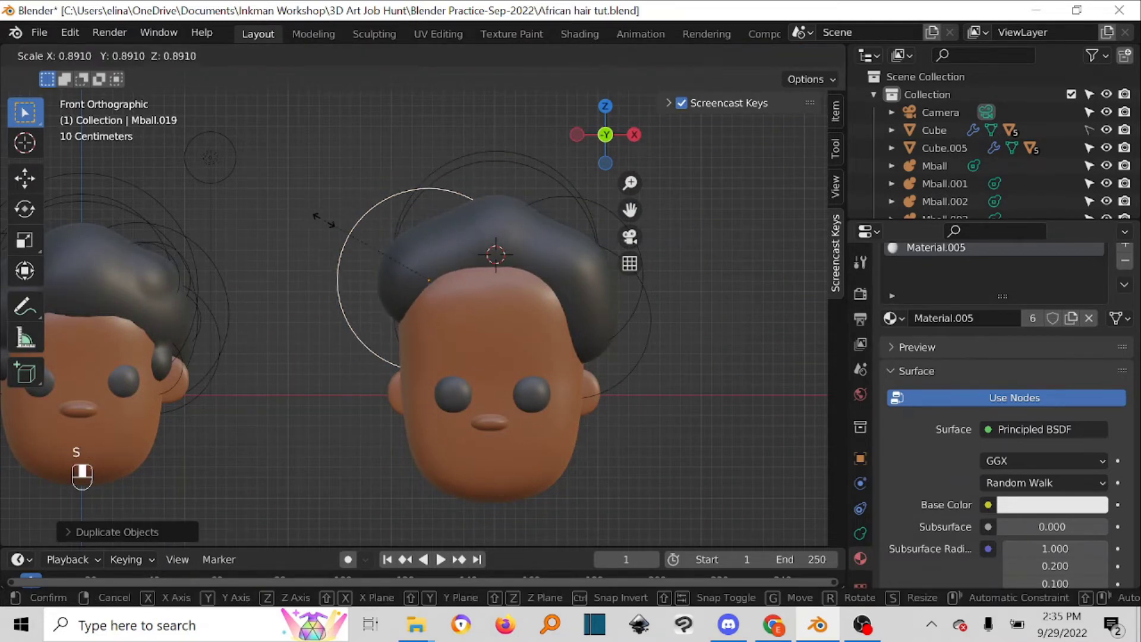
left_click(326, 224)
- In the right side view, duplicate the upper side metaball about 0.7 m back and slightly lower, and enlarge the copy to about 1.2
middle_click_drag(442, 228, 268, 248)
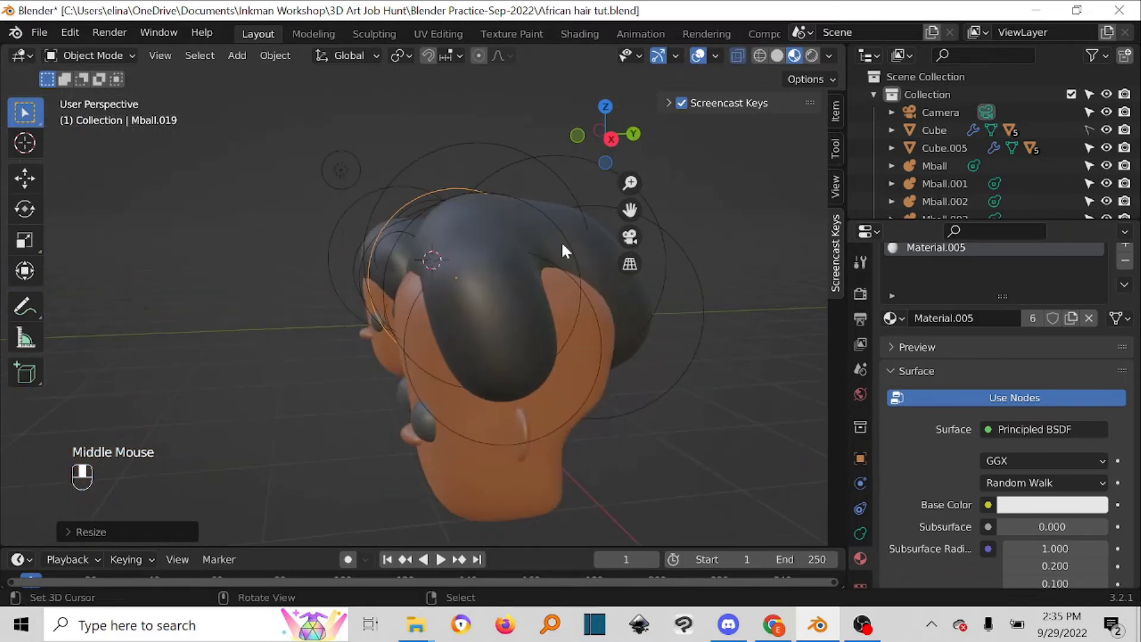
right_click(556, 223)
middle_click_drag(544, 251, 491, 261)
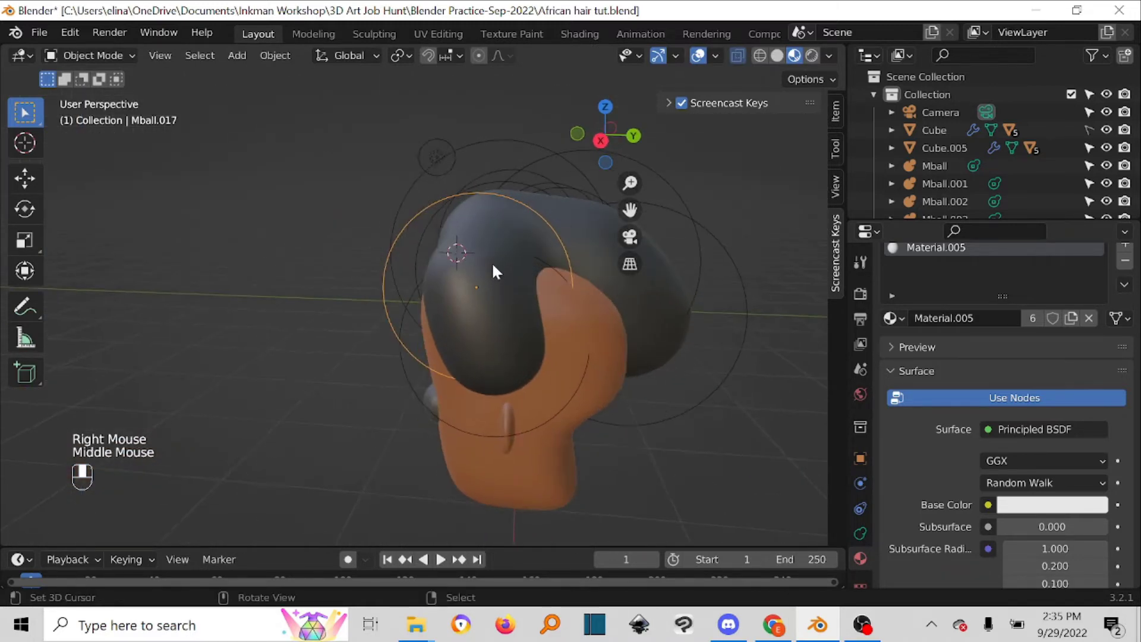
key("grave")
key("shift+d")
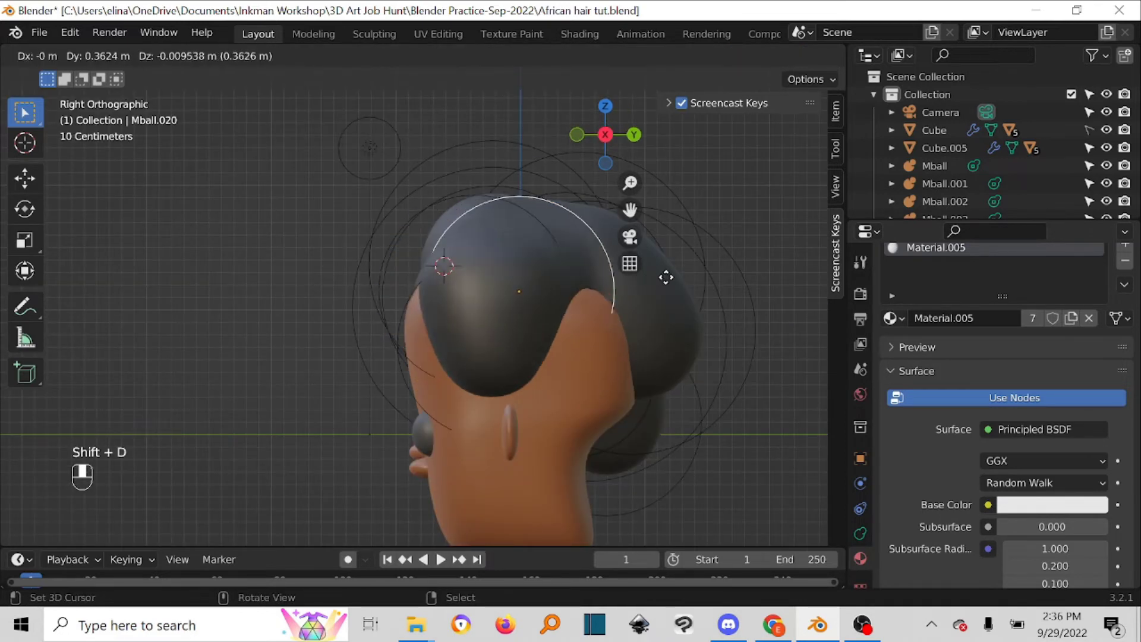
left_click(696, 308)
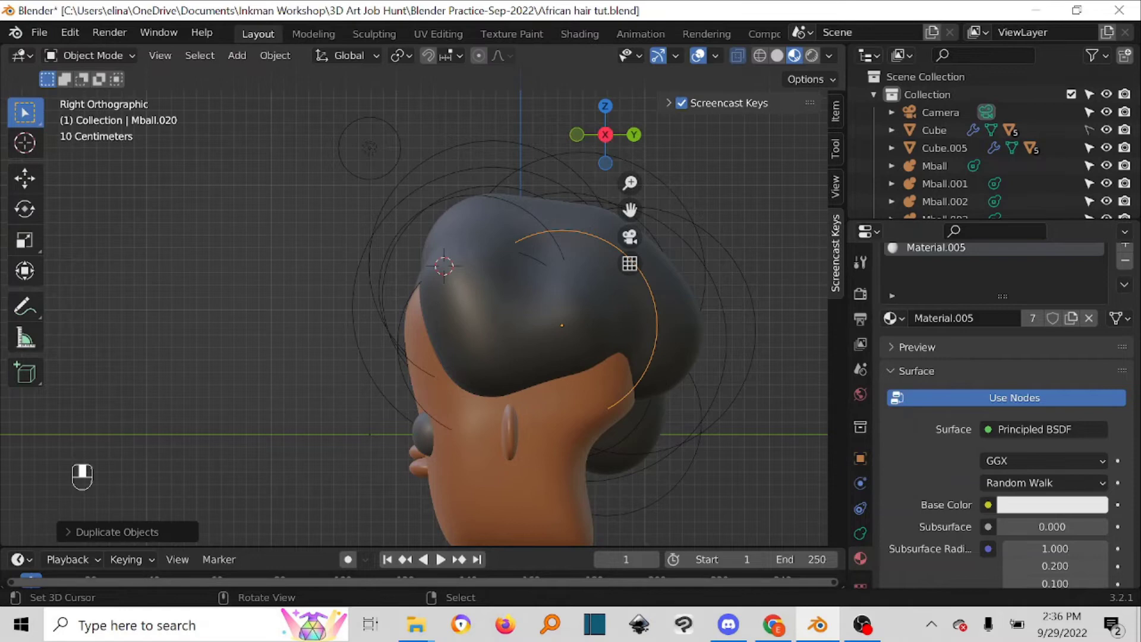
key("s")
left_click(705, 329)
middle_click_drag(704, 329, 547, 298)
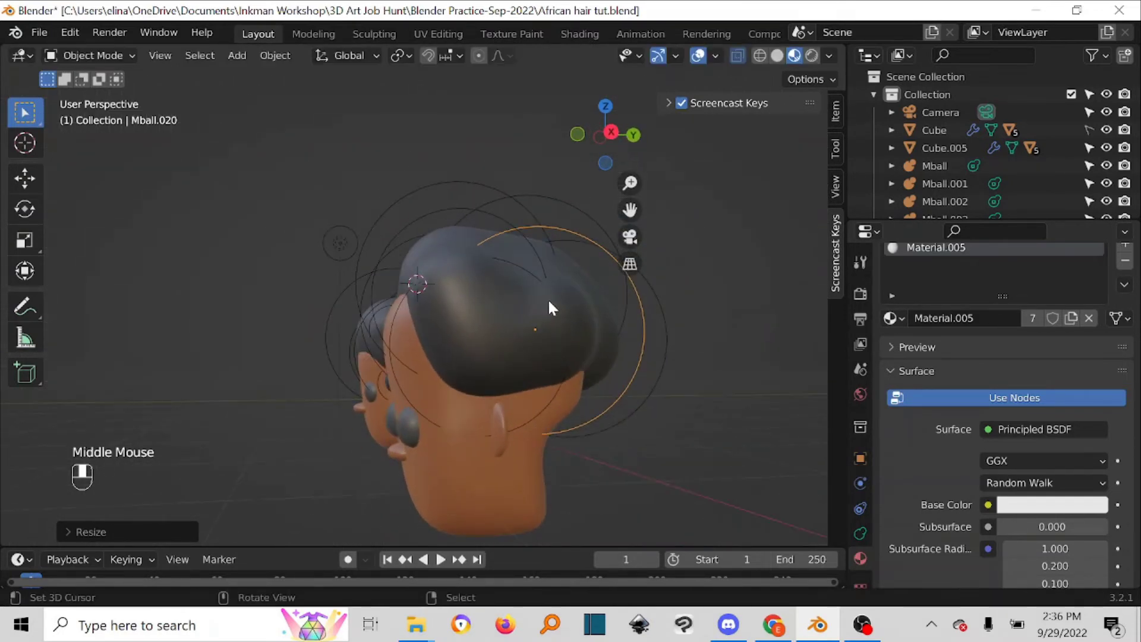
- Duplicate the enlarged rear side metaball in place and scale the copy down to about 0.6
key("grave")
left_click(669, 308)
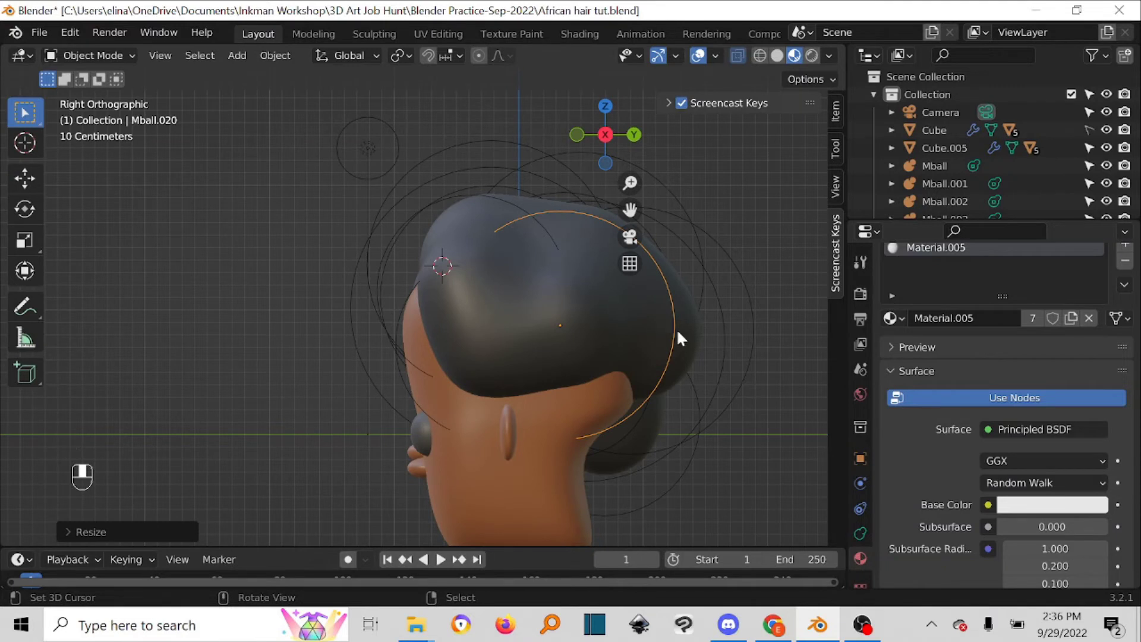
key("shift+d")
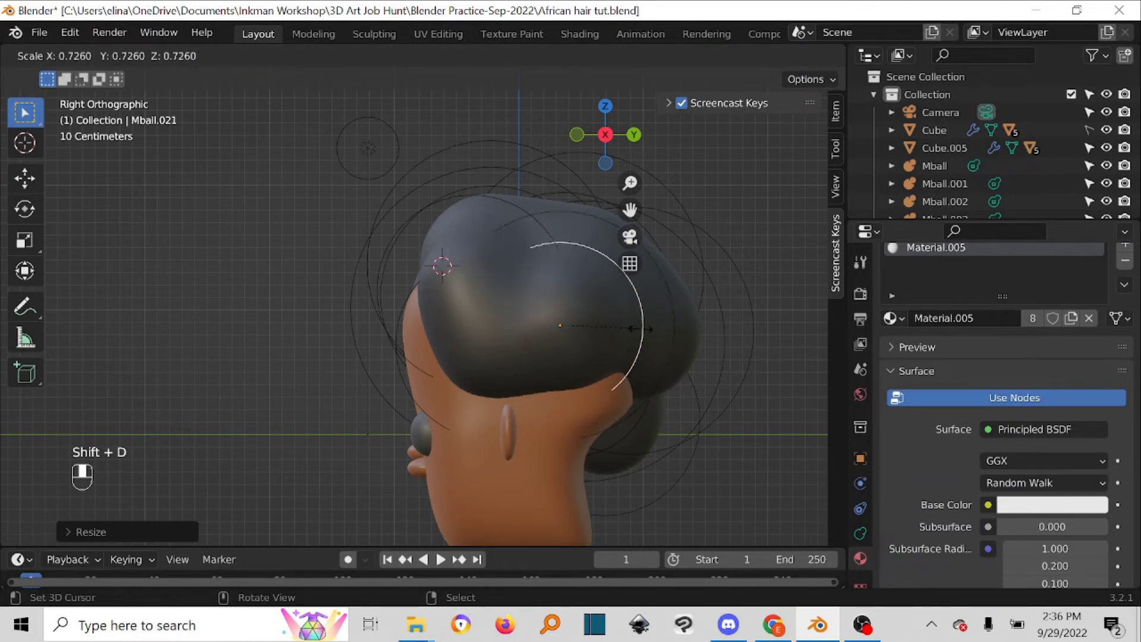
left_click(626, 323)
- In the top view, move the small copy slightly outward and about 0.25 m forward along the side of the hair, scaling it to about 0.9
key("grave")
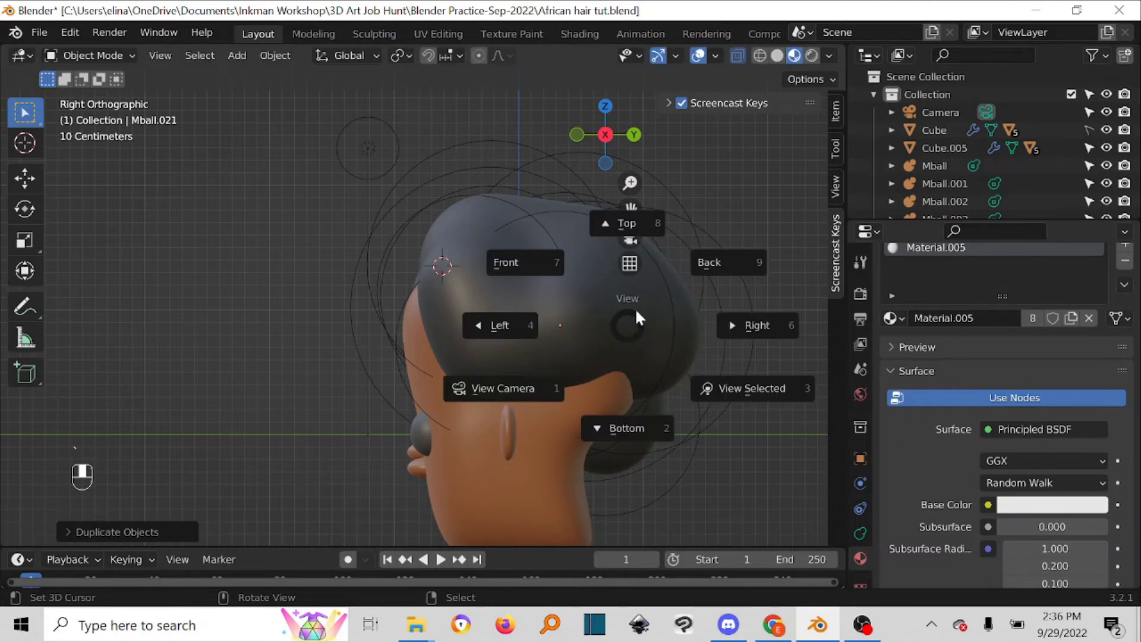
left_click(631, 279)
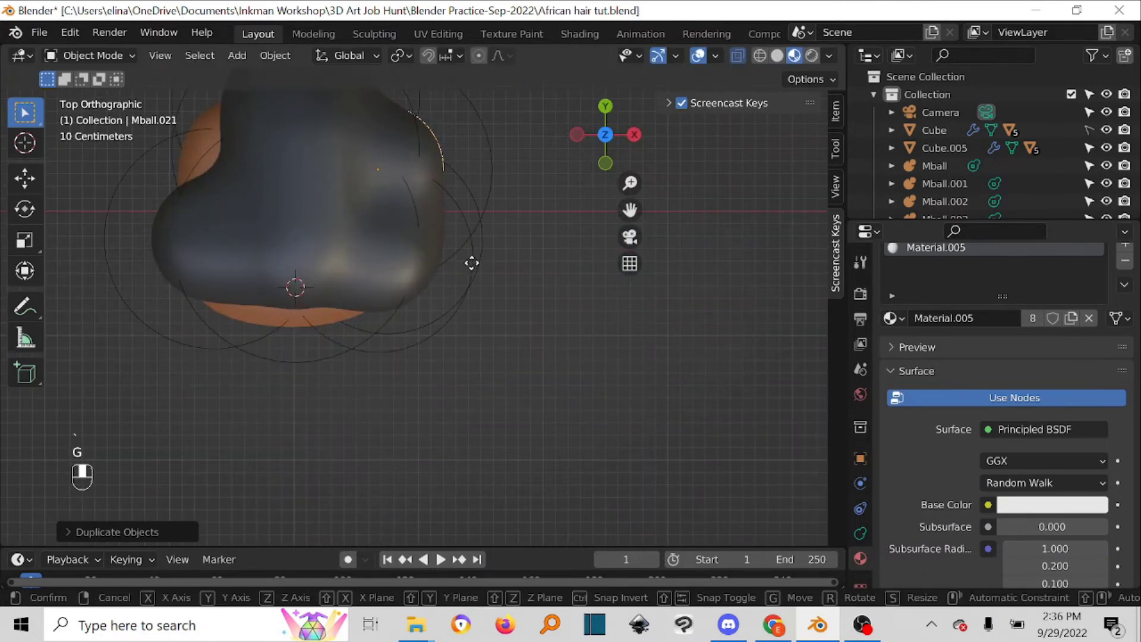
key("g")
left_click(538, 278)
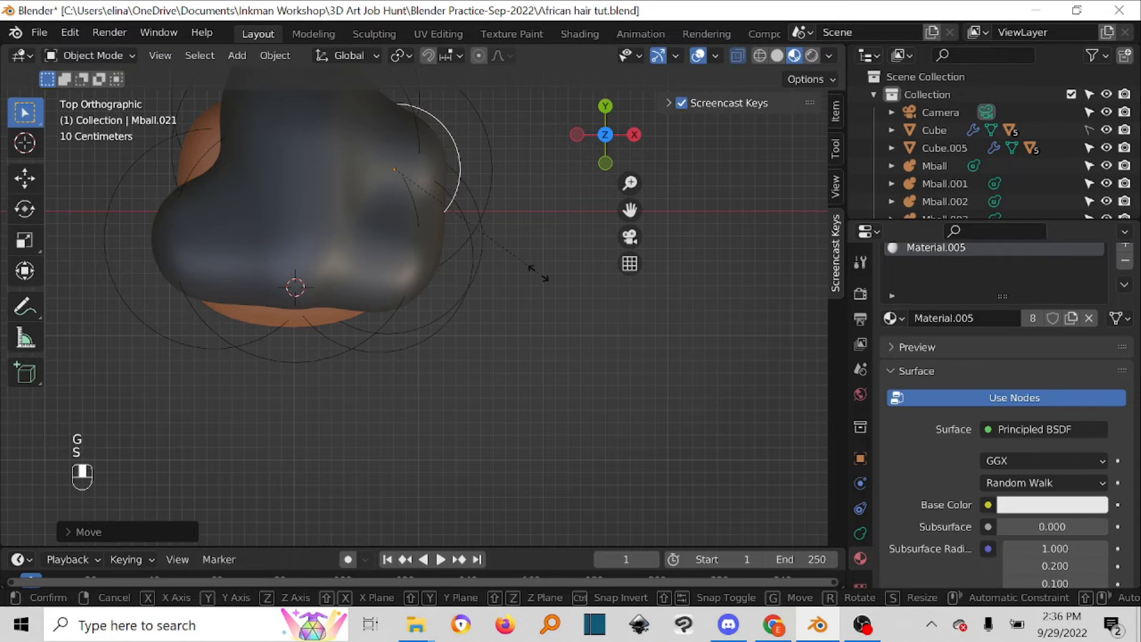
key("s")
left_click(516, 265)
key("g")
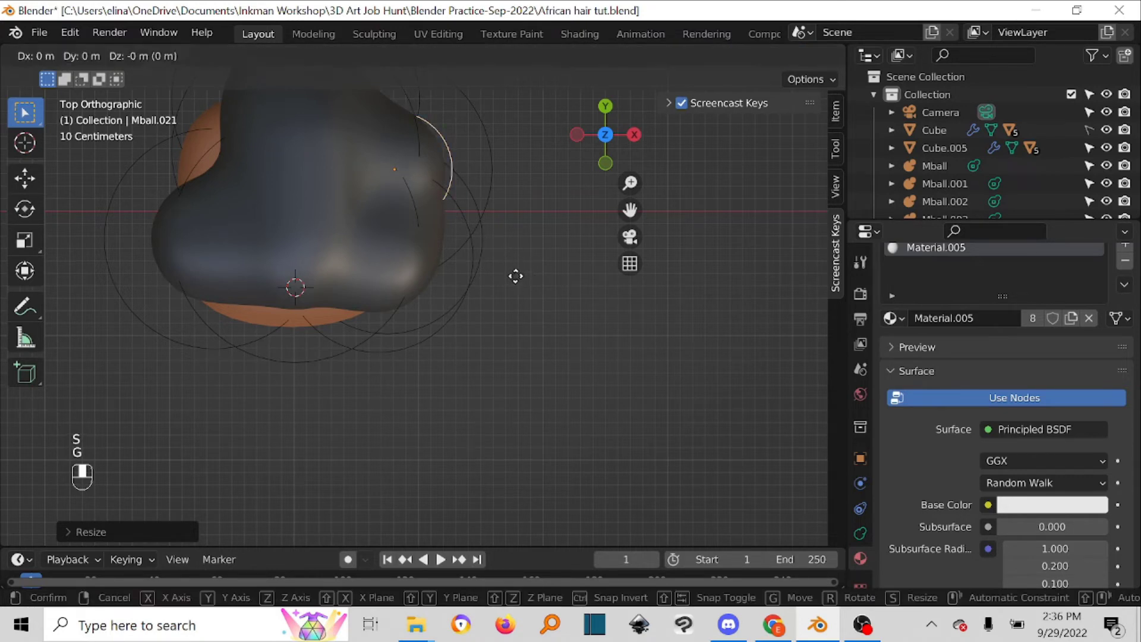
left_click(519, 294)
- In the right side view, move the small side metaball slightly up and forward and enlarge it slightly
key("grave")
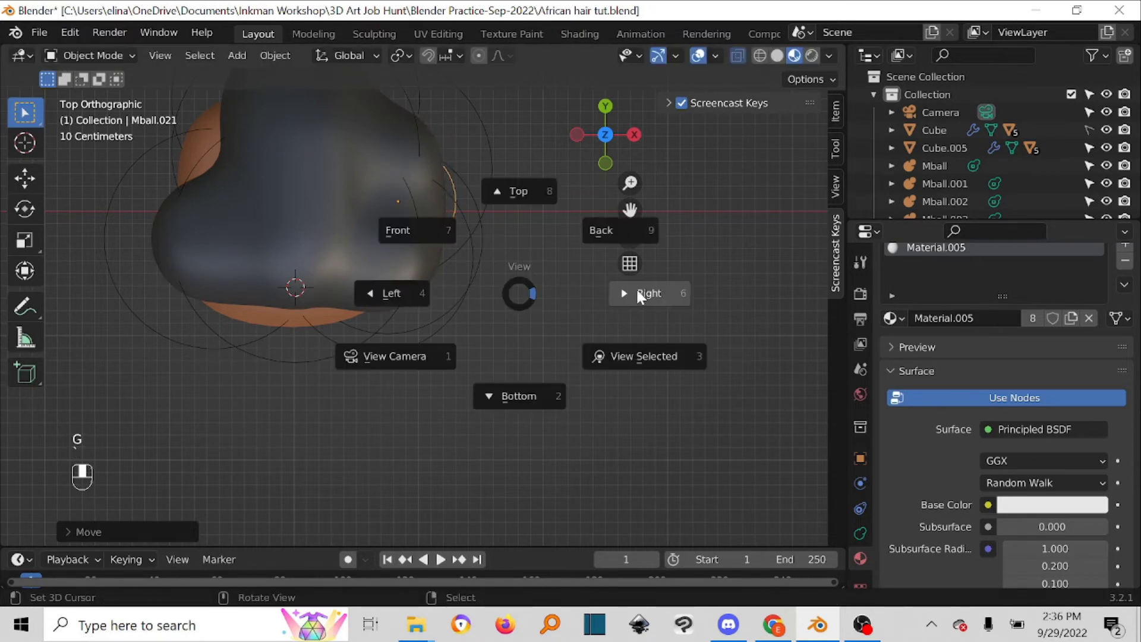
left_click(637, 290)
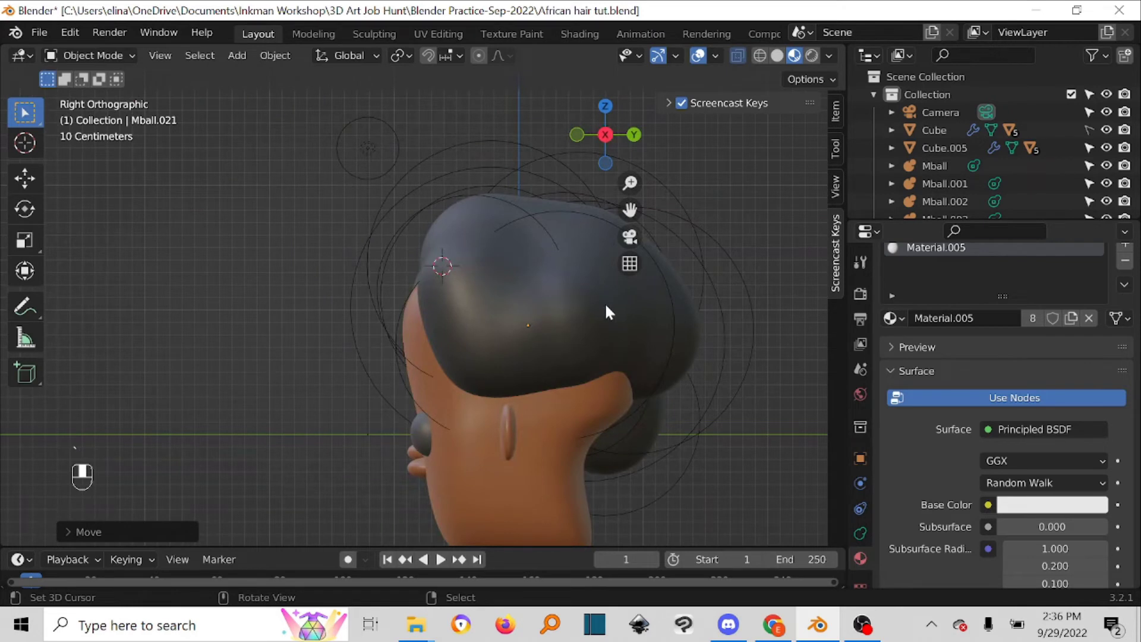
key("g")
key("s")
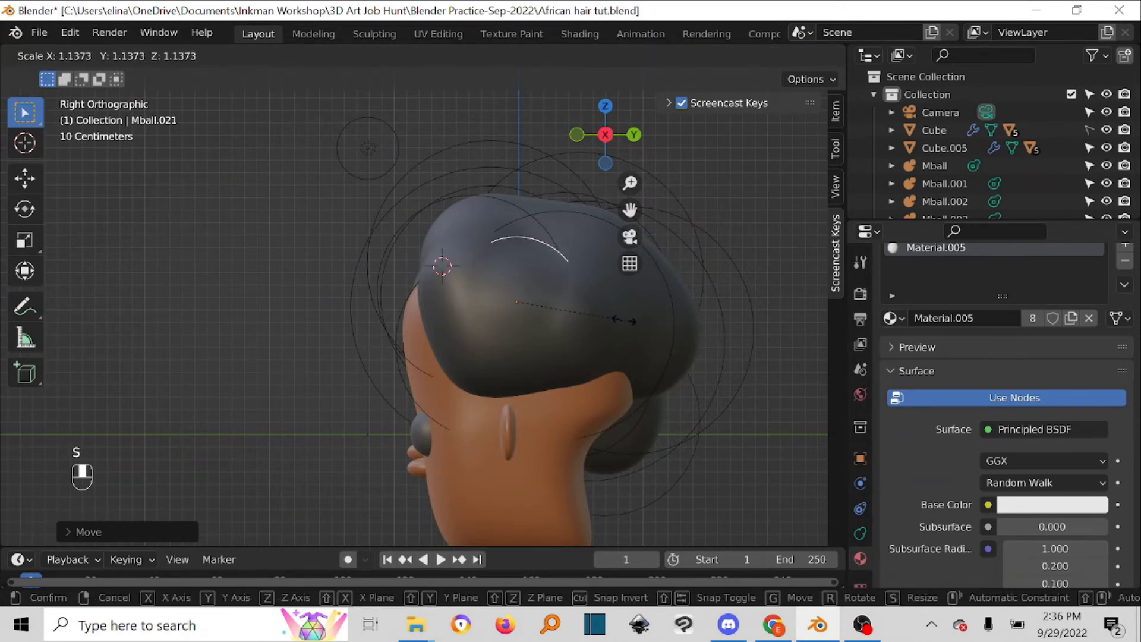
left_click(619, 316)
- In the top view, move the small side metaball about 0.12 m outward and scale it down slightly
key("grave")
left_click(615, 219)
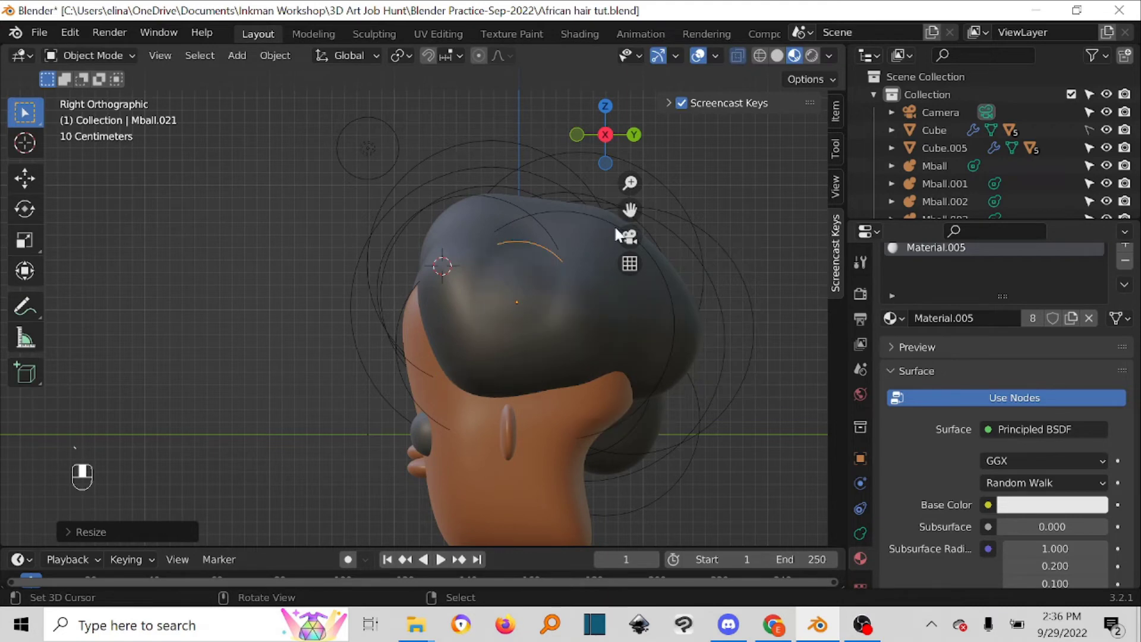
key("g")
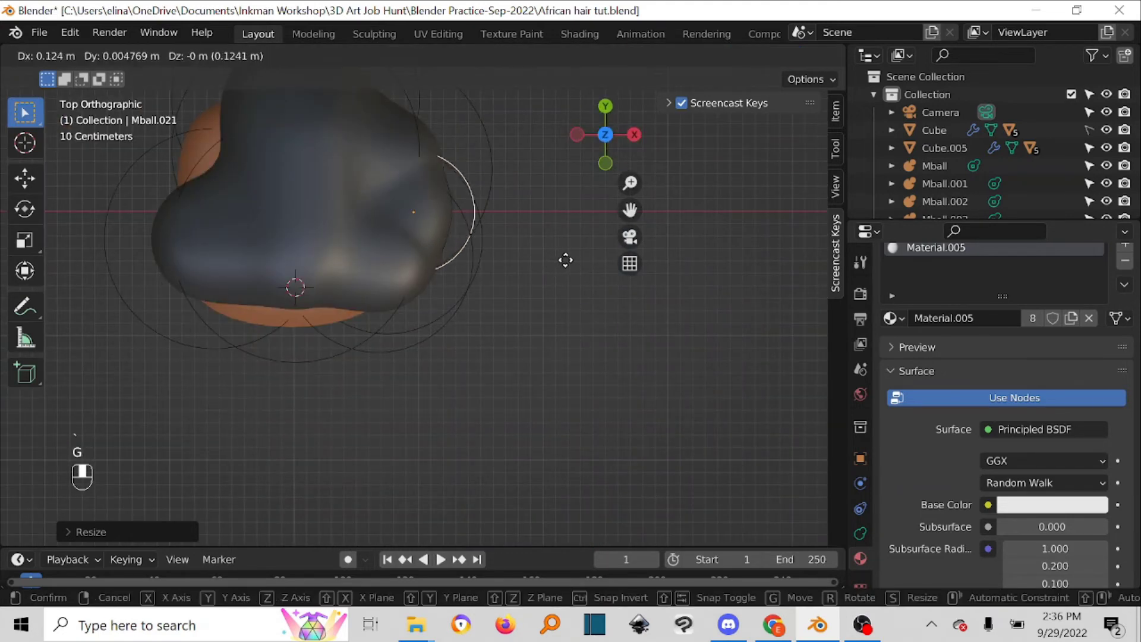
left_click(567, 262)
key("s")
left_click(560, 259)
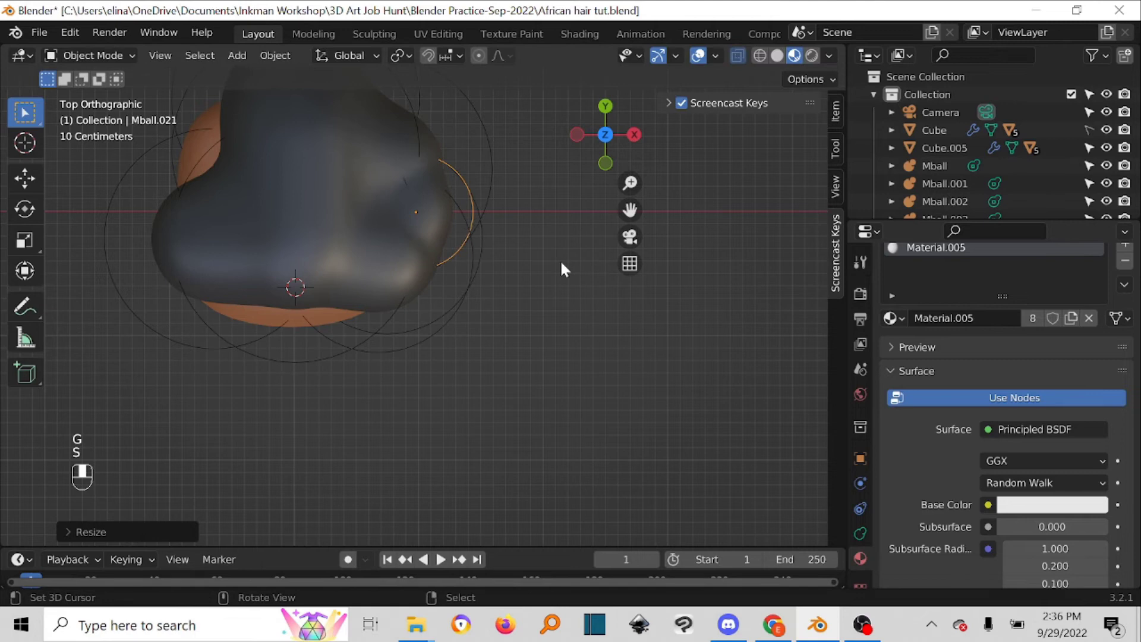
- Hide the viewport overlays and view the hair from the side and behind
key("grave")
left_click(652, 261)
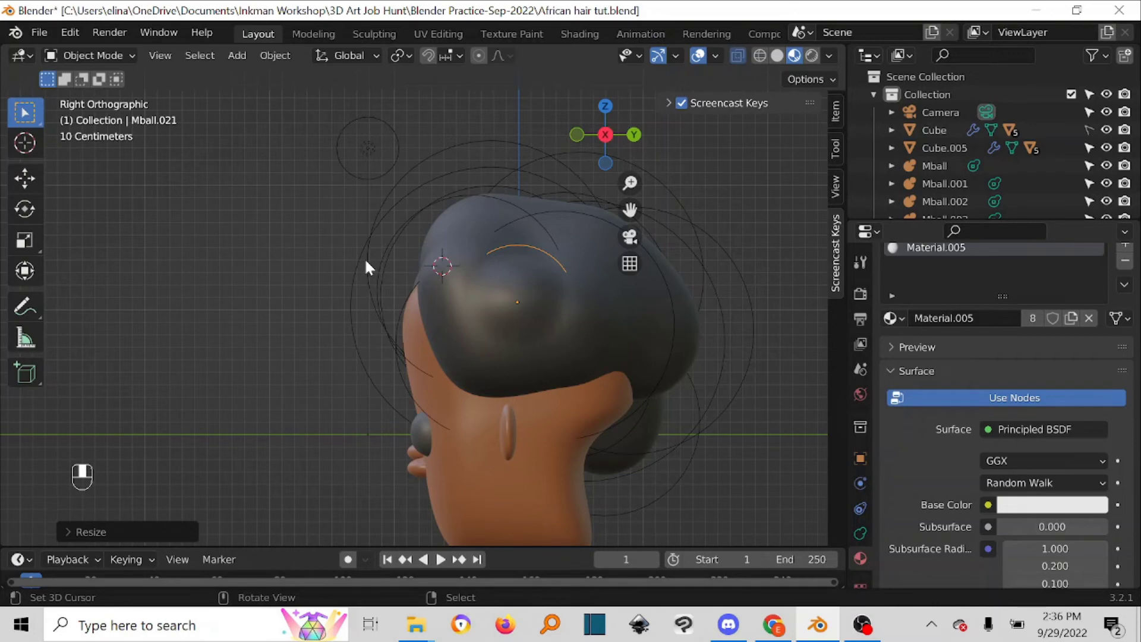
scroll(359, 288, "down", 2)
middle_click_drag(341, 288, 525, 359)
scroll(178, 235, "up", 4)
middle_click(163, 233)
scroll(161, 233, "down", 2)
left_click(698, 55)
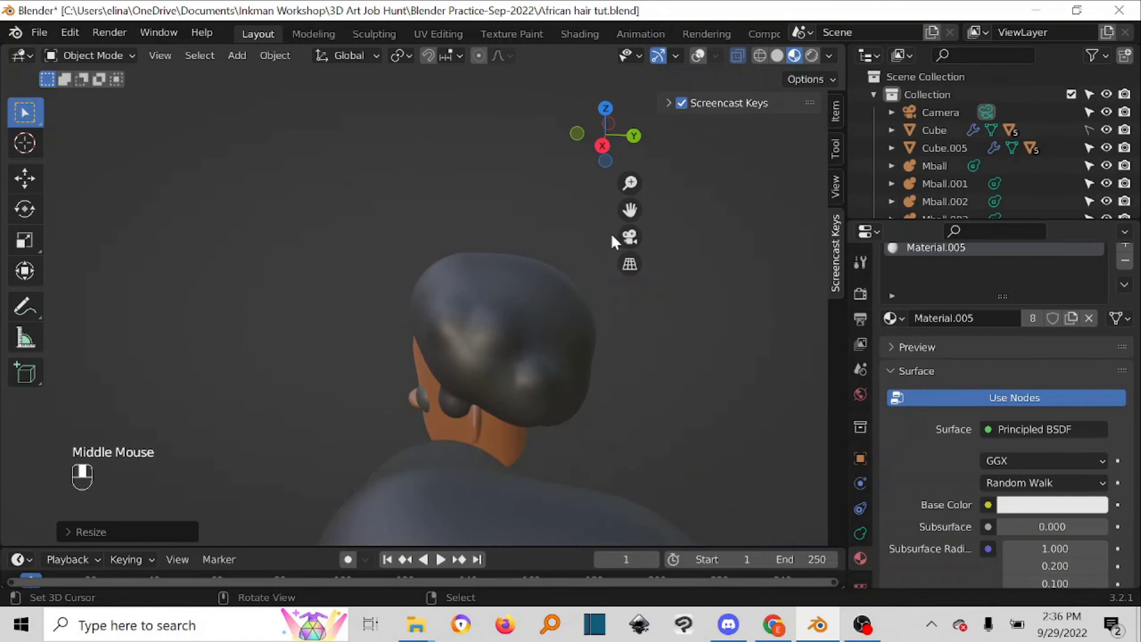
- Try to mark the back and top of the hair with freehand annotation strokes
left_click(26, 307)
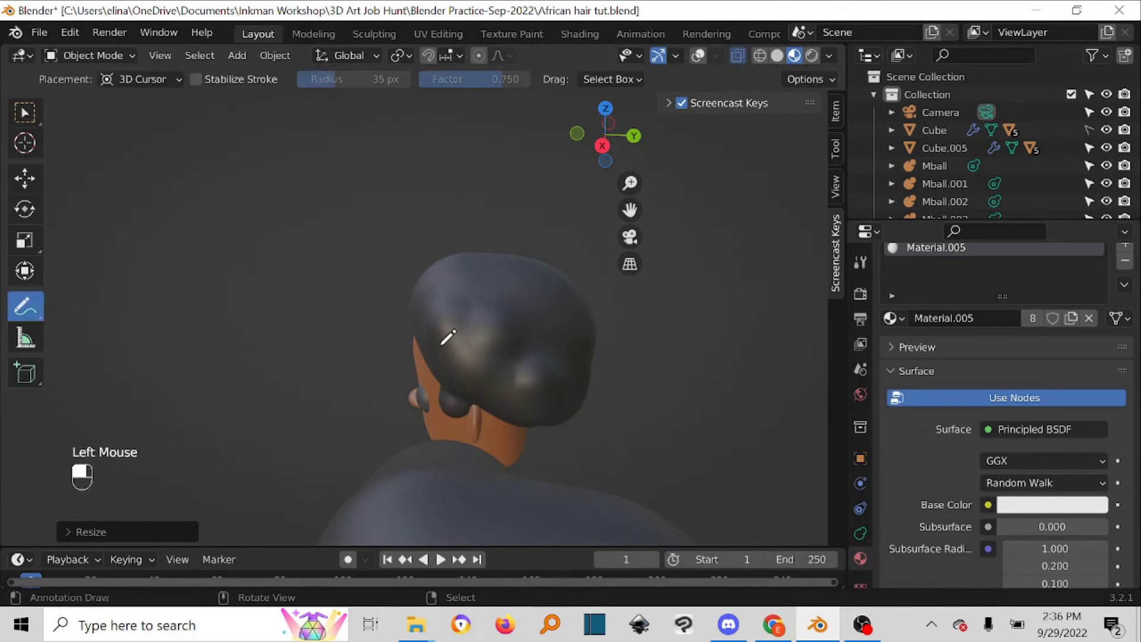
left_click(545, 239)
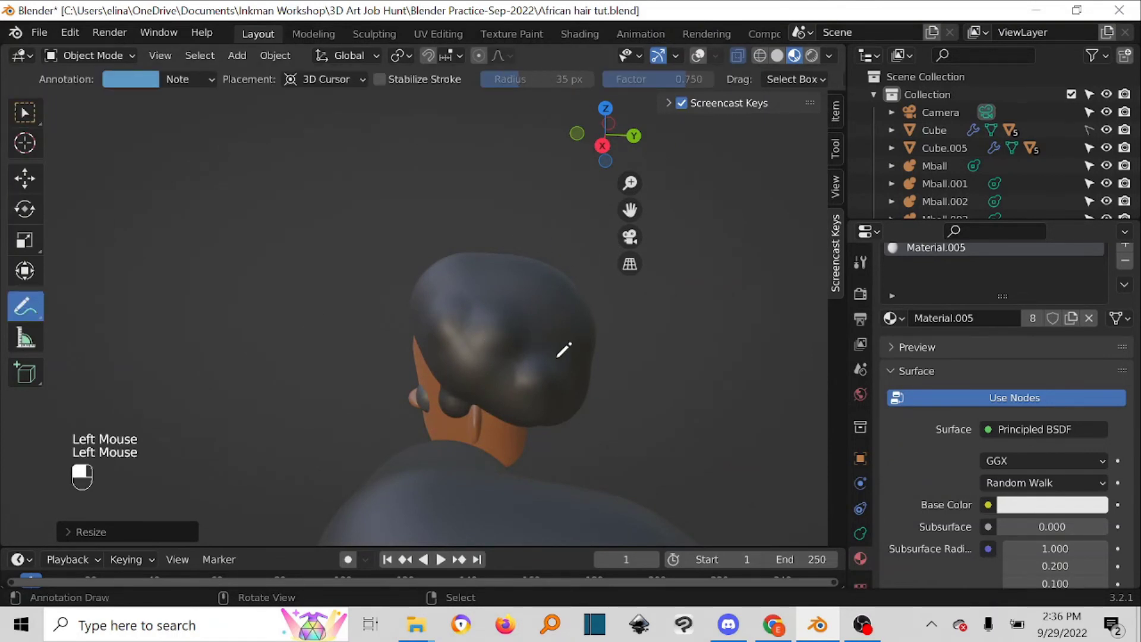
left_click_drag(549, 252, 567, 357)
mouse_move(469, 262)
left_mouse_down()
mouse_move(509, 323)
mouse_move(491, 270)
mouse_move(472, 273)
mouse_move(552, 295)
left_mouse_up()
left_click(697, 55)
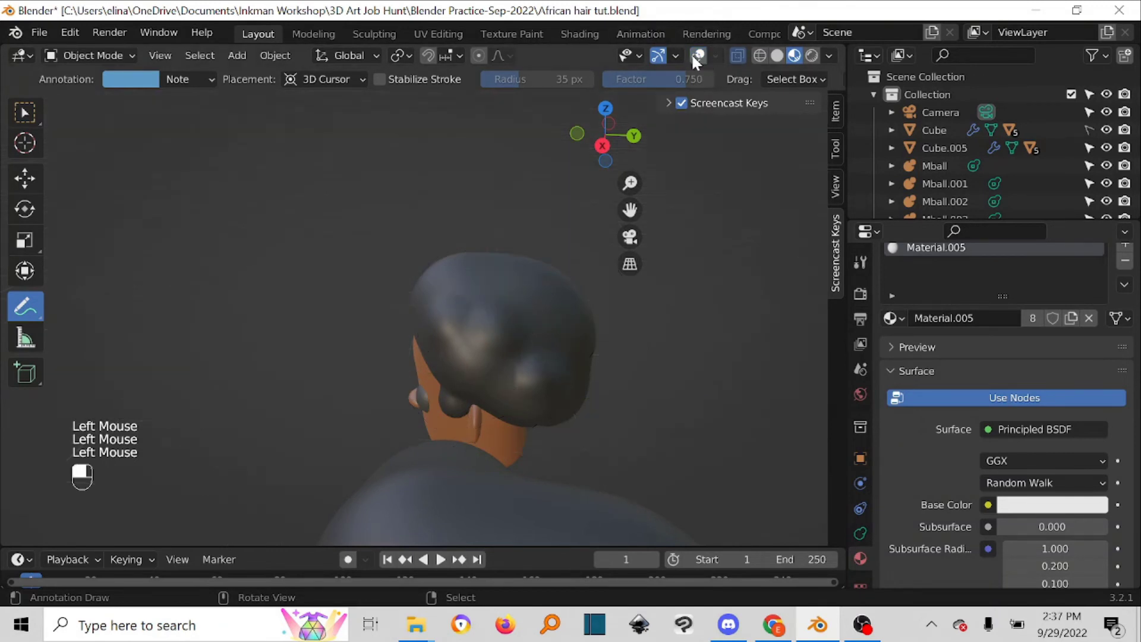
- Return to the selection tool and view the new hair from the front beside the other head
scroll(375, 237, "down", 3)
middle_click_drag(372, 245, 541, 229)
left_click(36, 107)
scroll(532, 317, "up", 2)
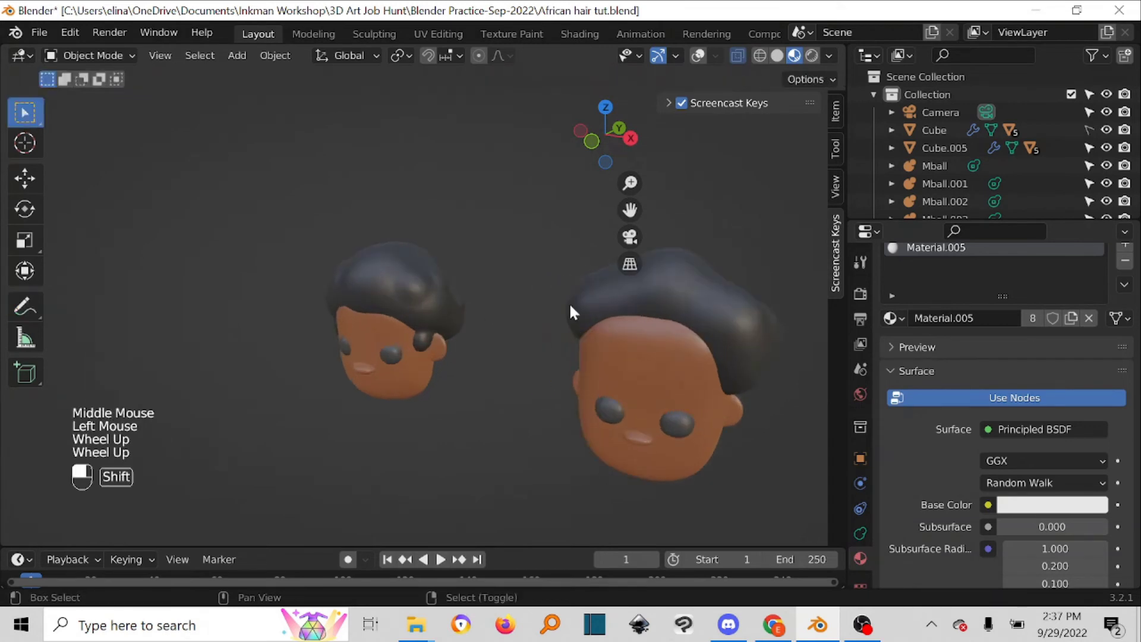
middle_click_drag(569, 302, 497, 306, "shift")
- In the front view of the new scene, add a ball metaball at the 3D cursor
key("grave")
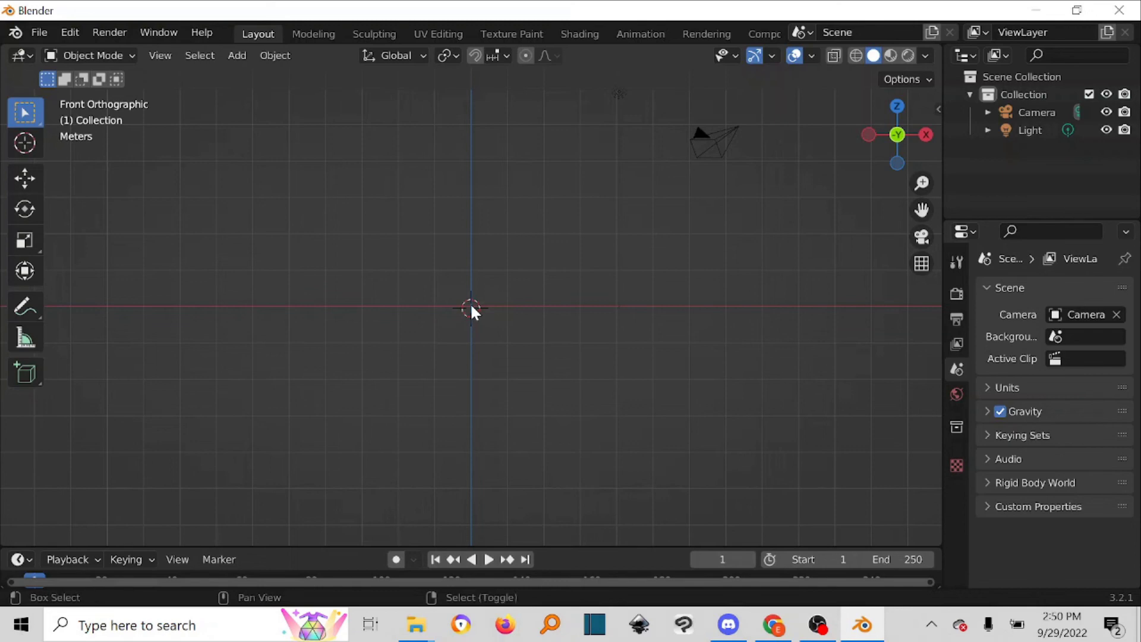
key("shift+a")
mouse_move(439, 253)
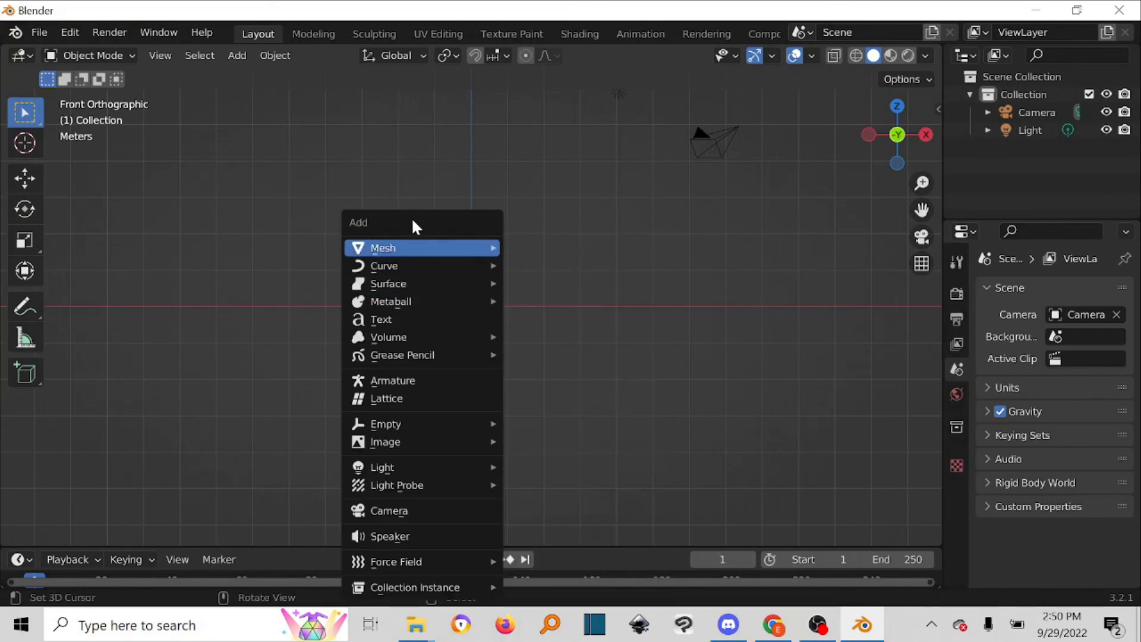
mouse_move(422, 301)
left_click(566, 300)
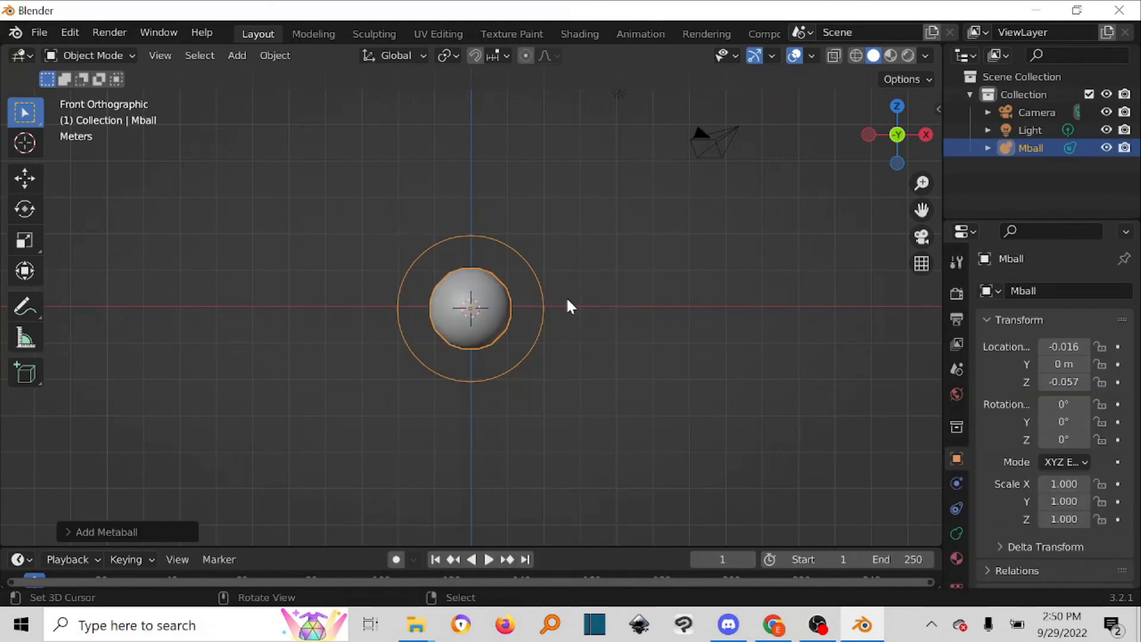
scroll(463, 321, "up", 8)
scroll(465, 321, "down", 2)
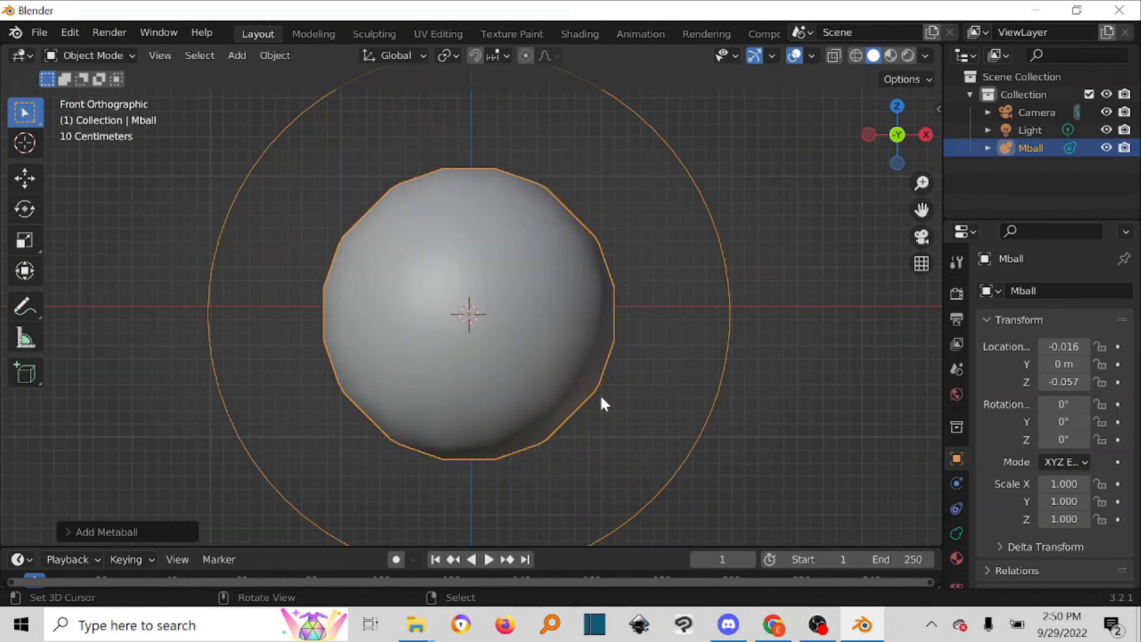
- Set the metaball's viewport resolution to 0.1 m
left_click(957, 533)
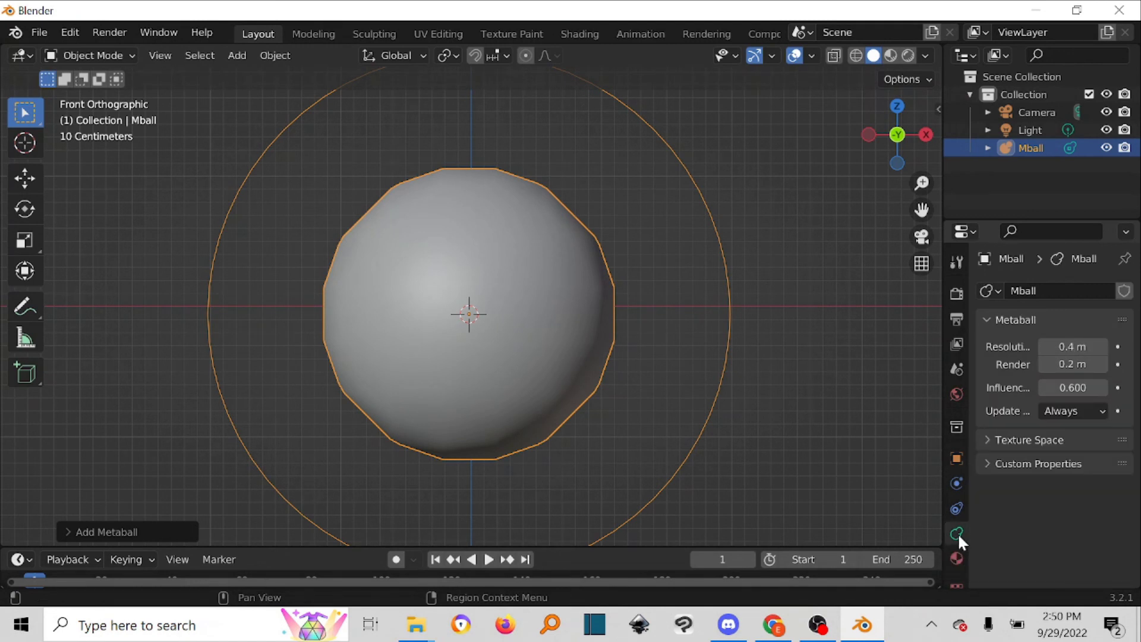
left_click(1060, 347)
type("0.1")
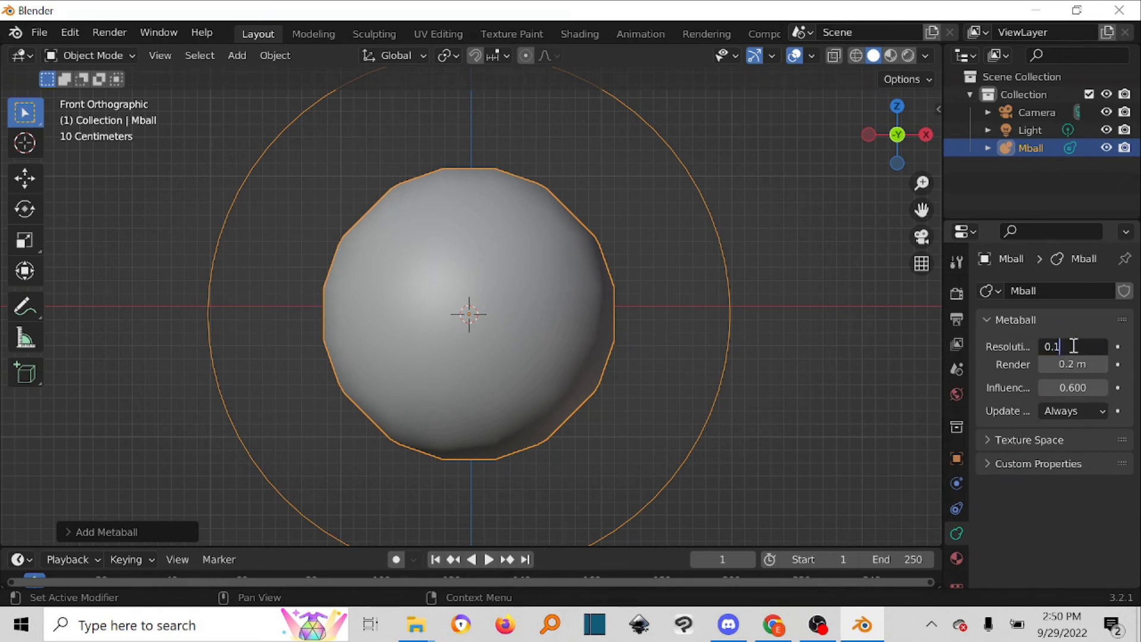
key("Return")
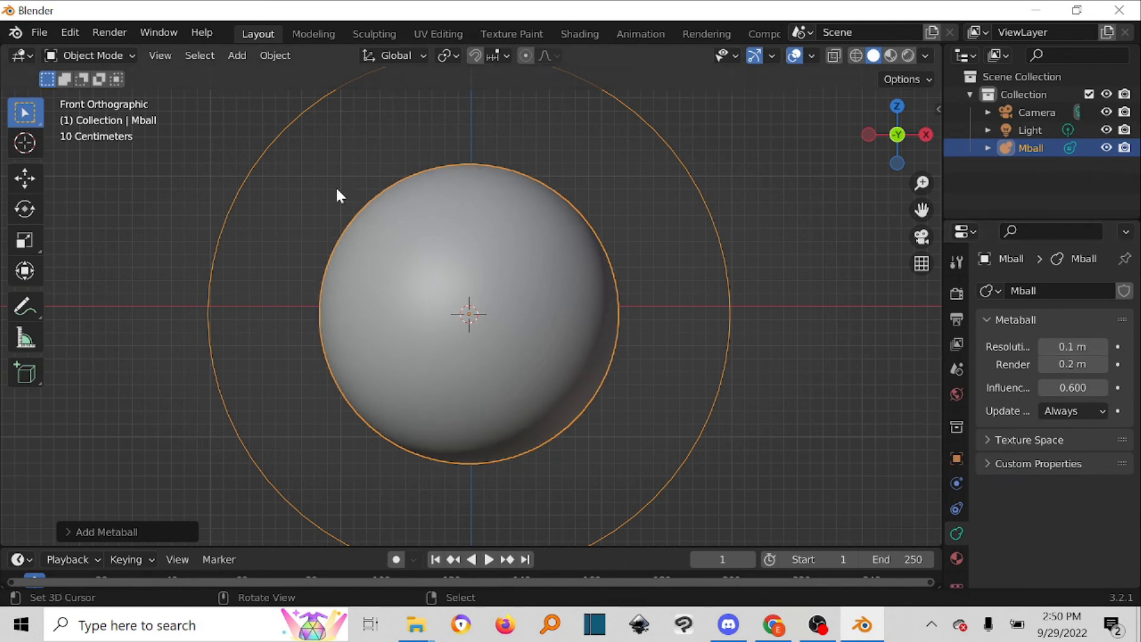